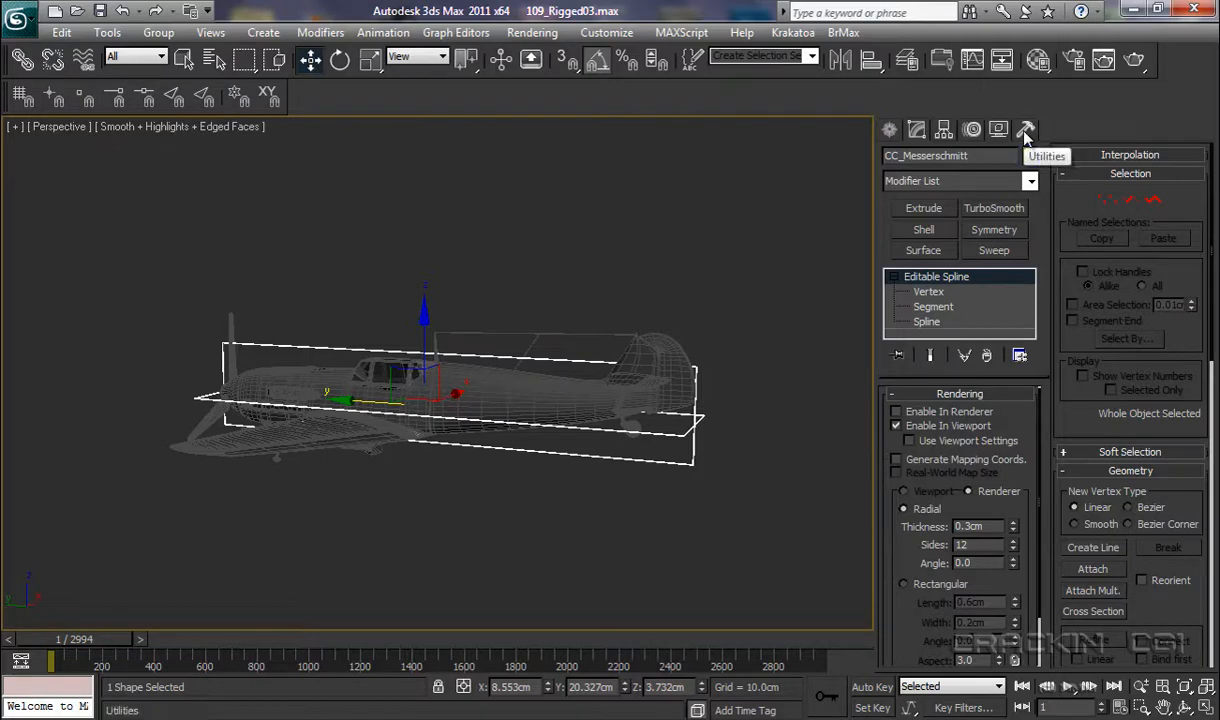
# Step: Reset the transform of the selected CC_Messerschmitt spline with the Reset XForm utility
pyautogui.click(1025, 131)
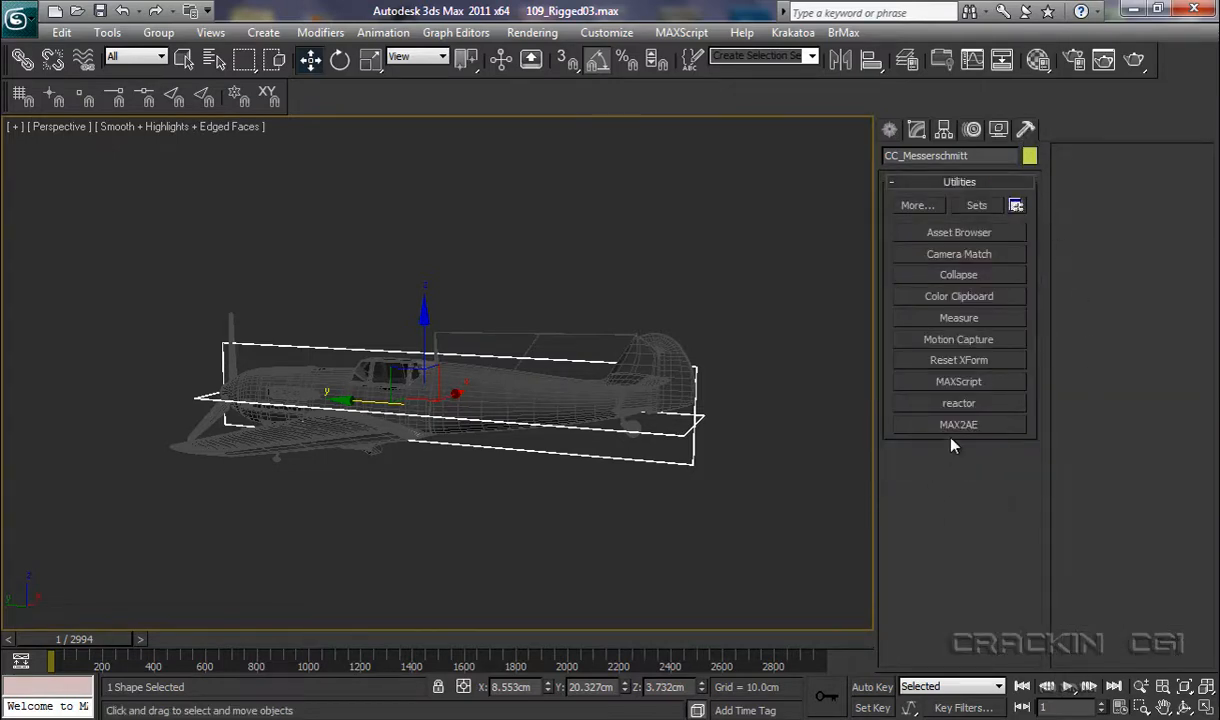
pyautogui.click(965, 361)
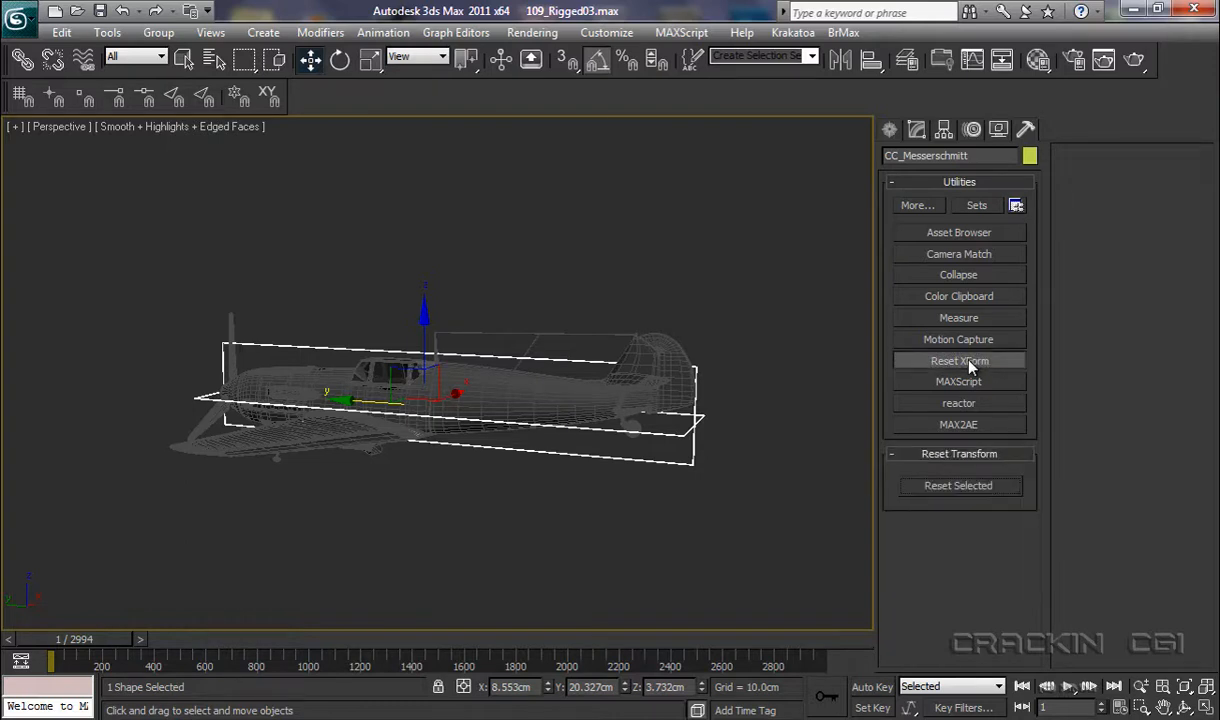
pyautogui.click(961, 487)
pyautogui.click(917, 132)
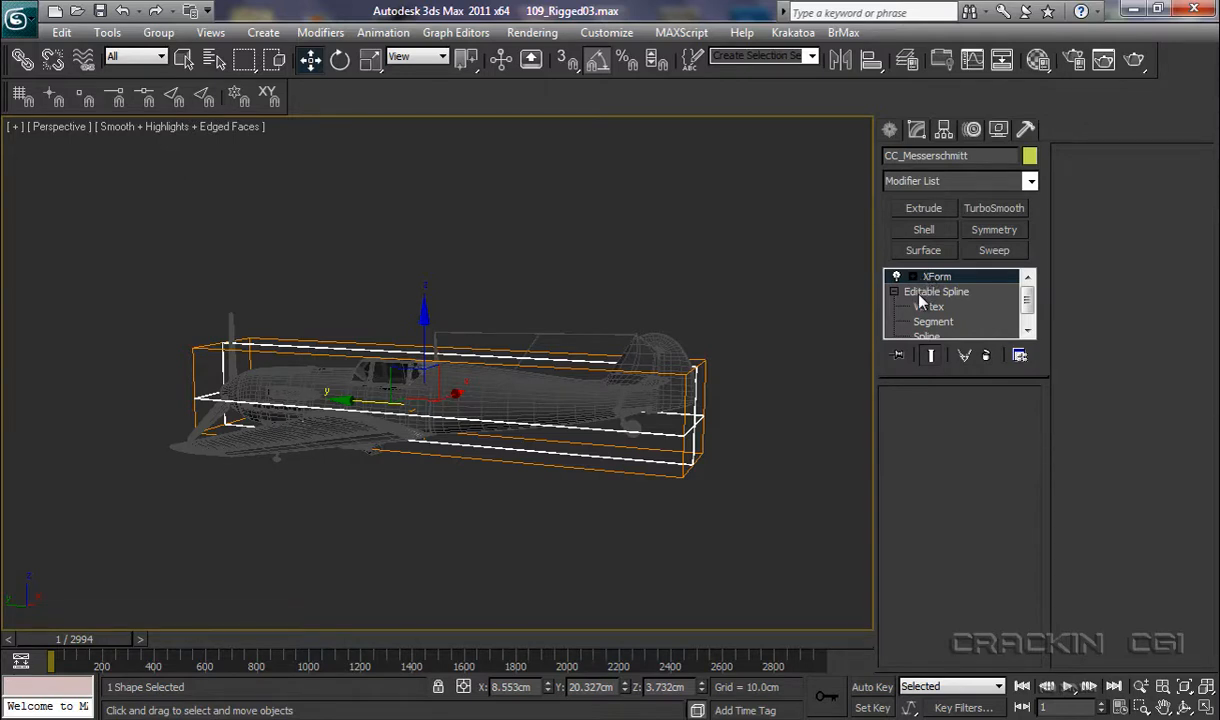
# Step: Collapse the CC_Messerschmitt spline with the Collapse utility, using Modifier Stack Result as the output type
pyautogui.click(1025, 130)
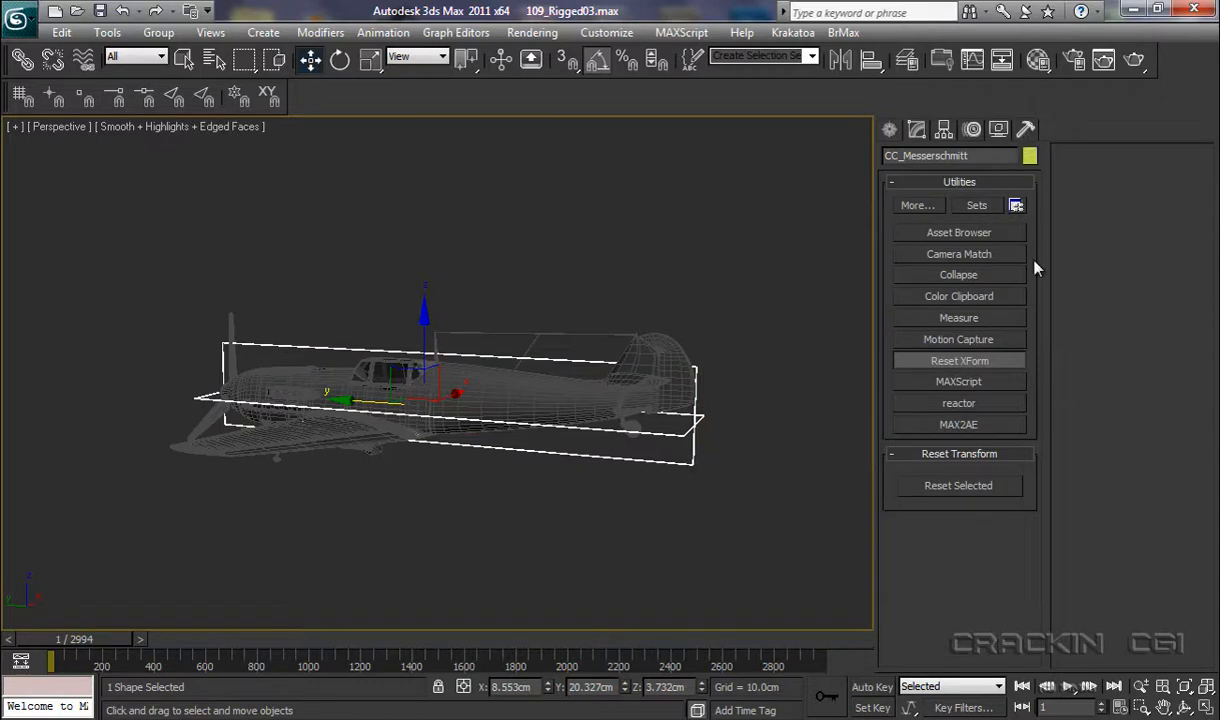
pyautogui.click(968, 362)
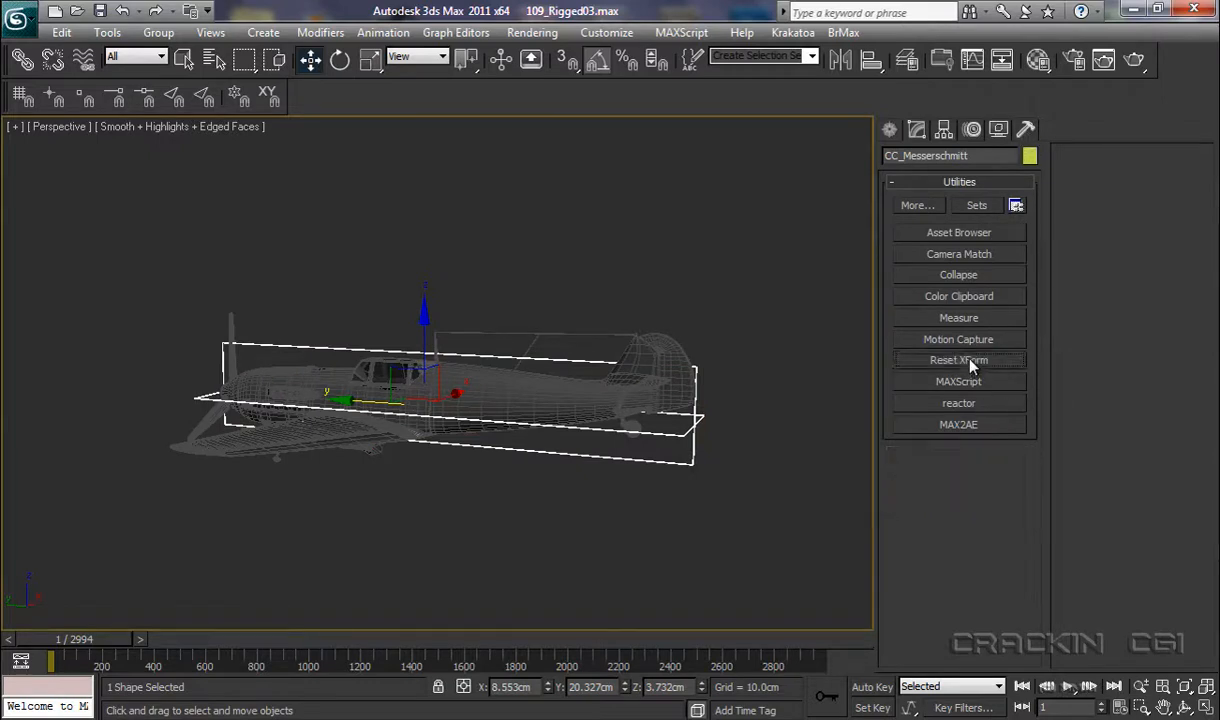
pyautogui.click(959, 275)
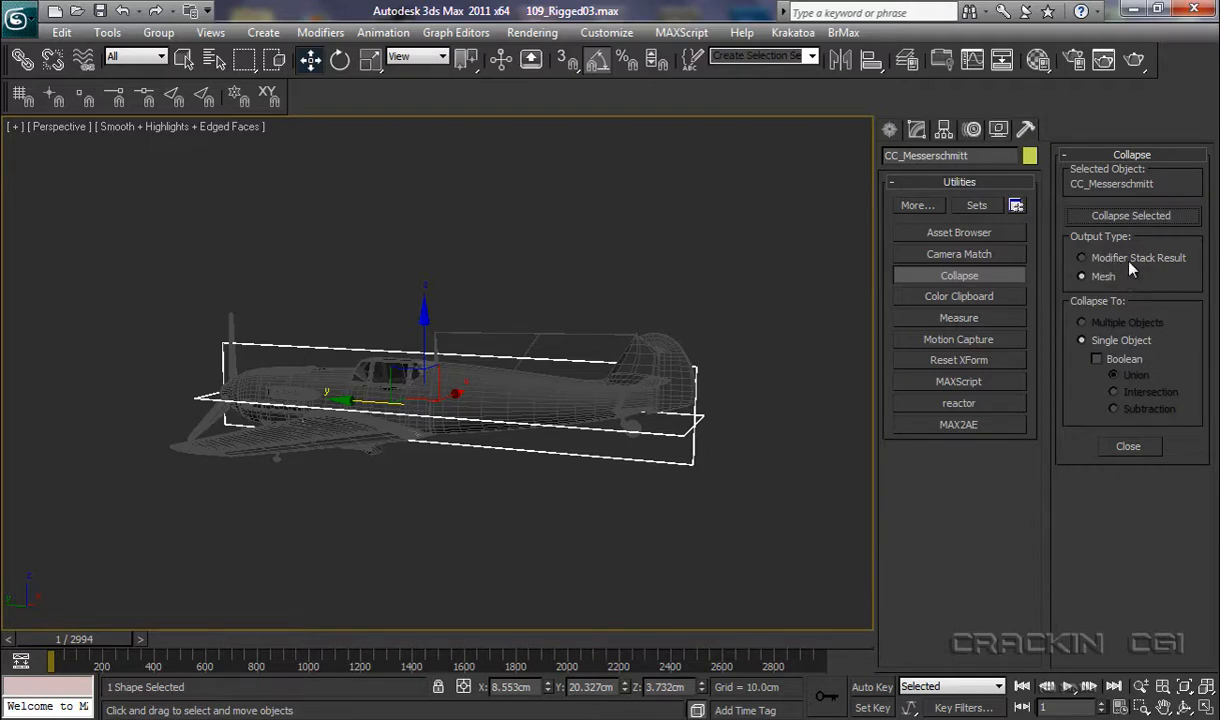
pyautogui.click(1082, 258)
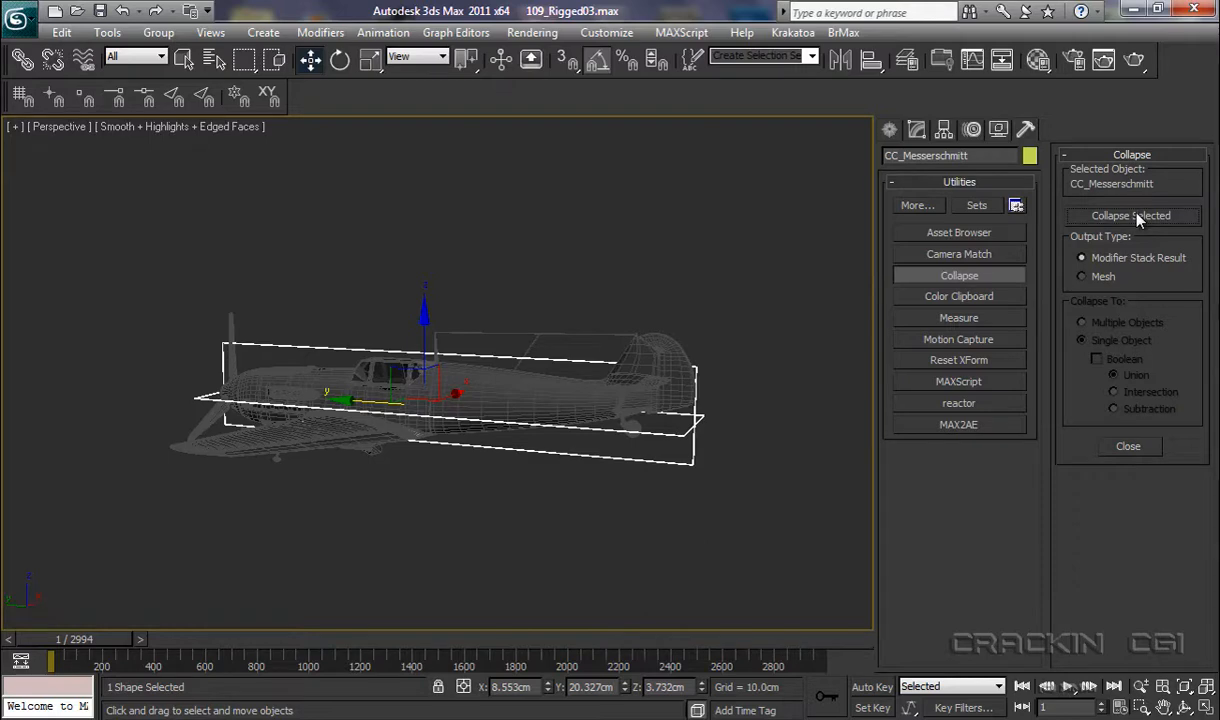
# Step: Add an Attribute Holder modifier on top of the CC_Messerschmitt editable spline
pyautogui.click(916, 131)
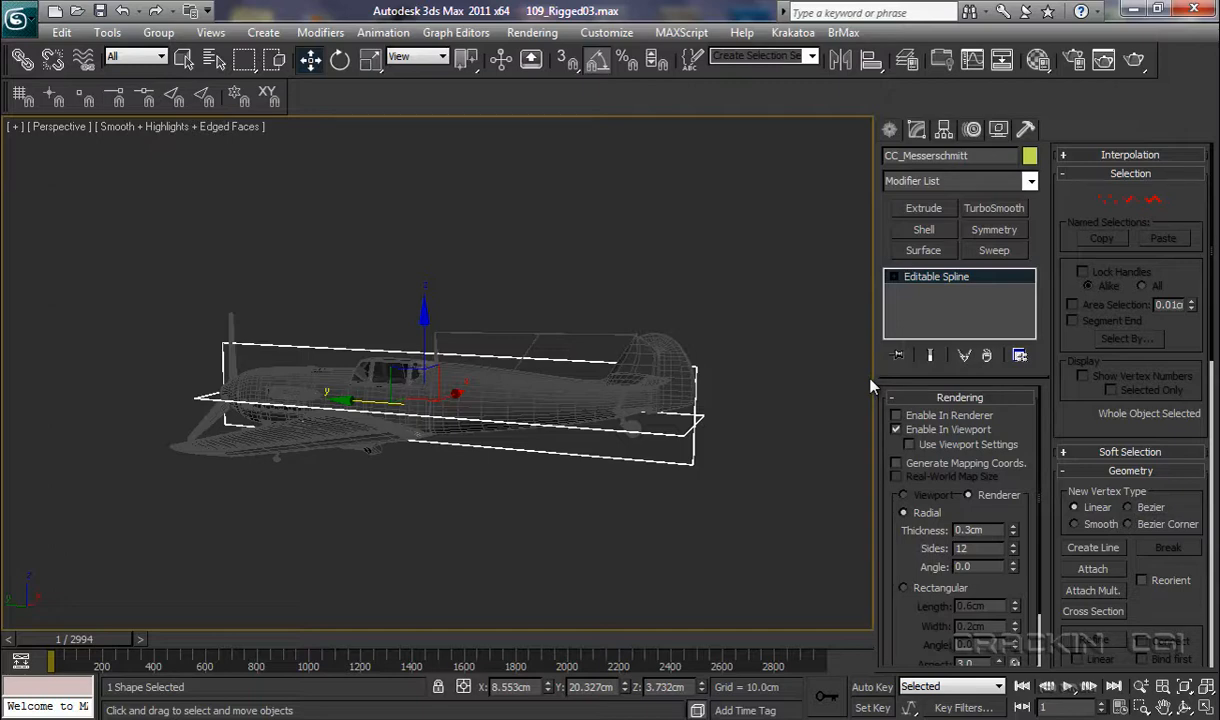
pyautogui.click(1031, 182)
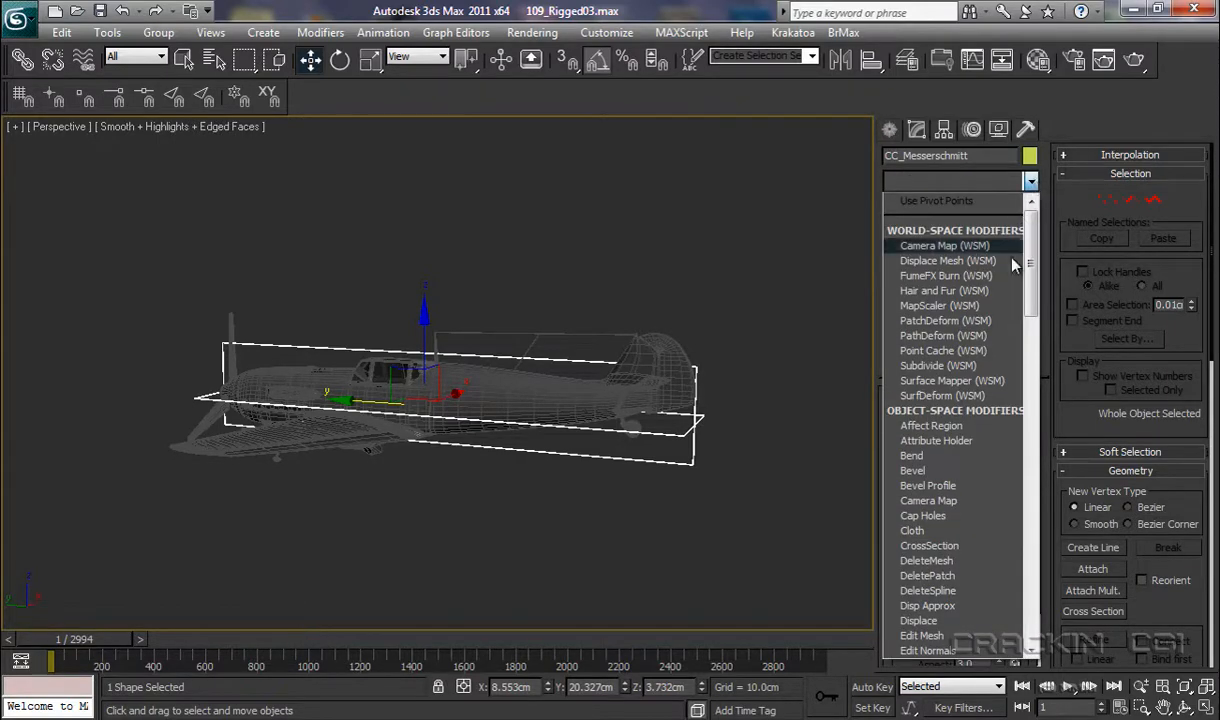
pyautogui.click(934, 443)
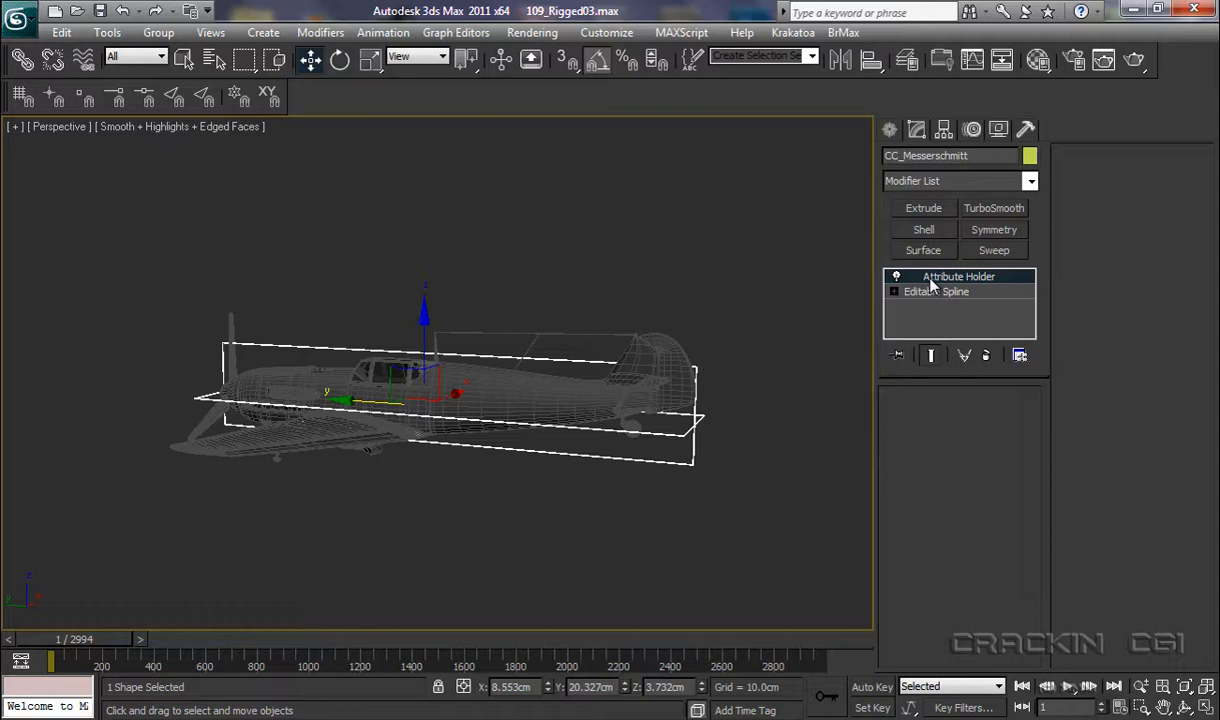
# Step: Open the Parameter Editor for the Attribute Holder, using Float as parameter type and Spinner as UI type
pyautogui.click(379, 35)
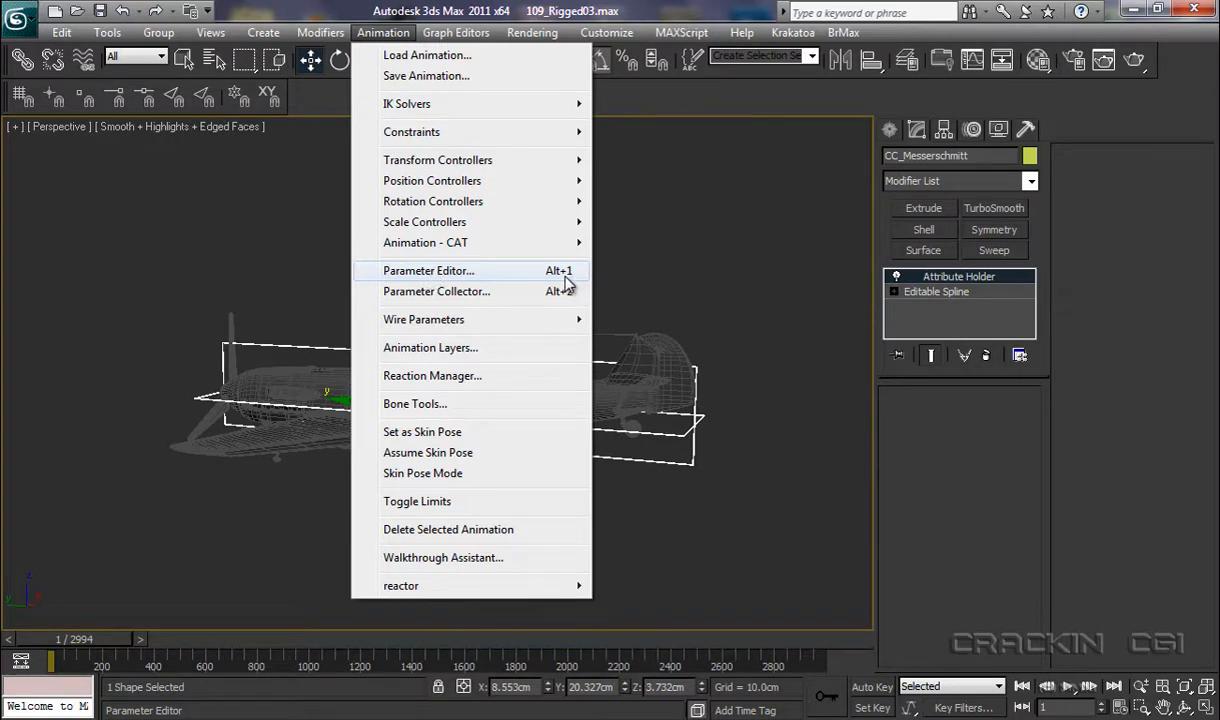
pyautogui.click(437, 272)
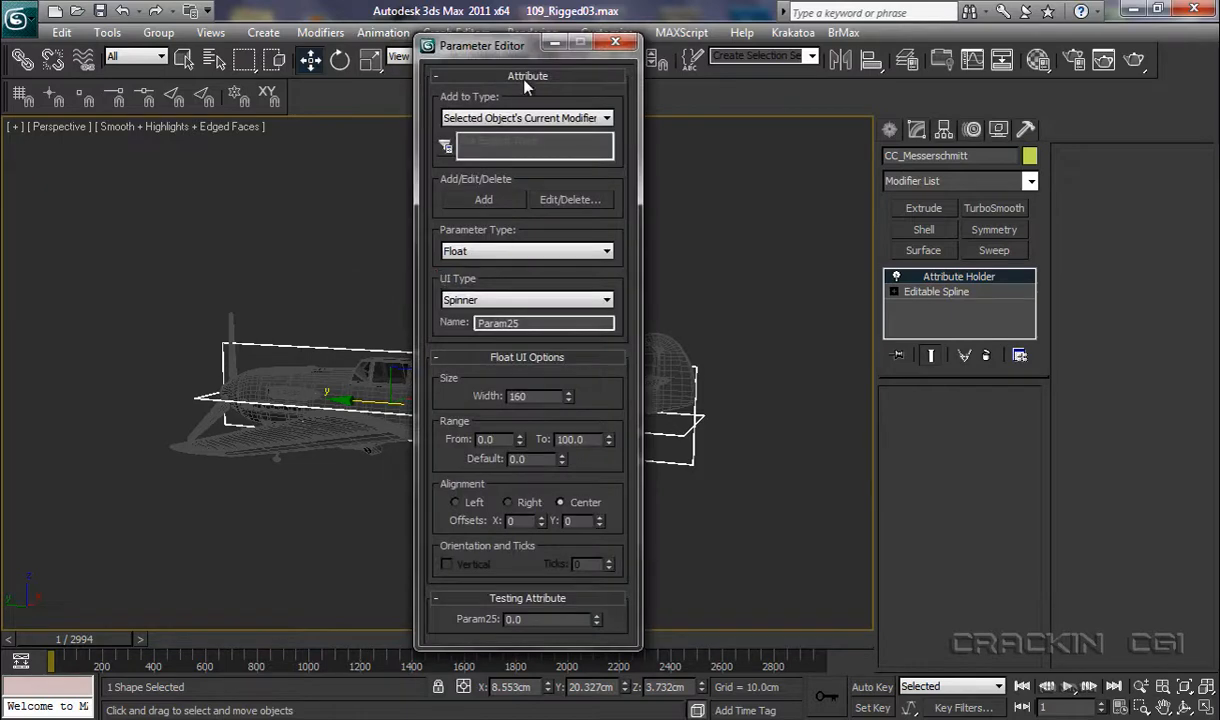
pyautogui.moveTo(513, 55); pyautogui.dragTo(375, 32)
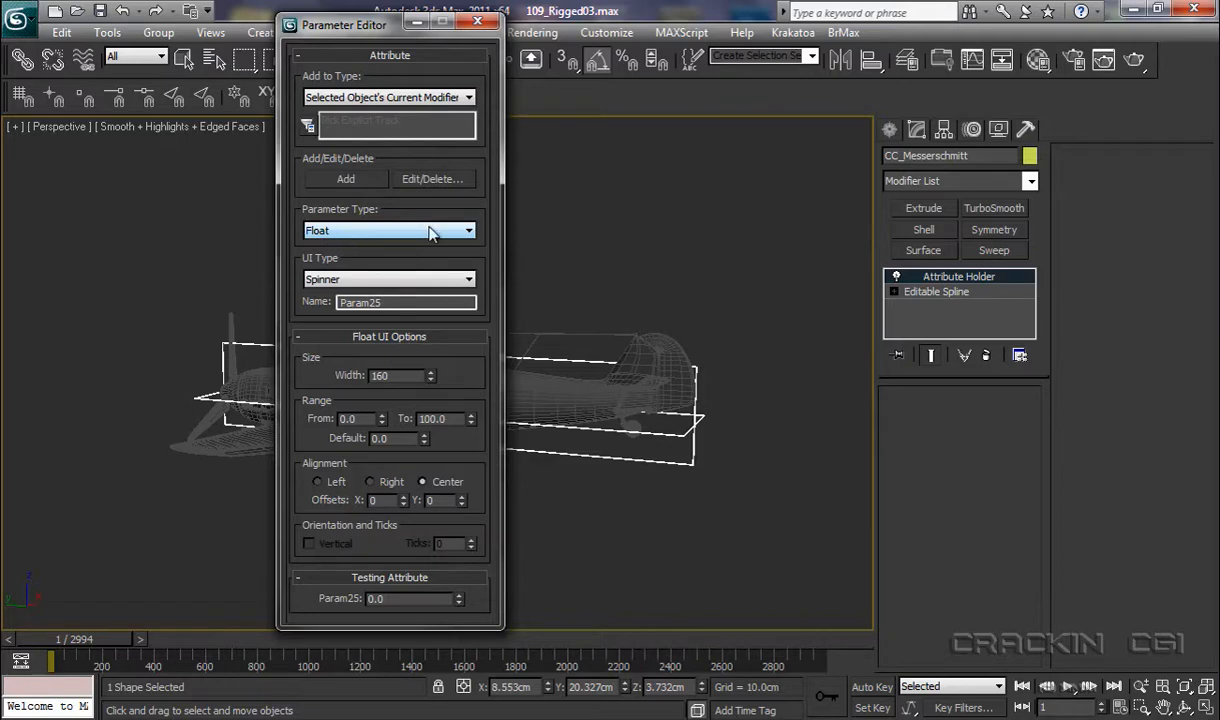
pyautogui.click(469, 232)
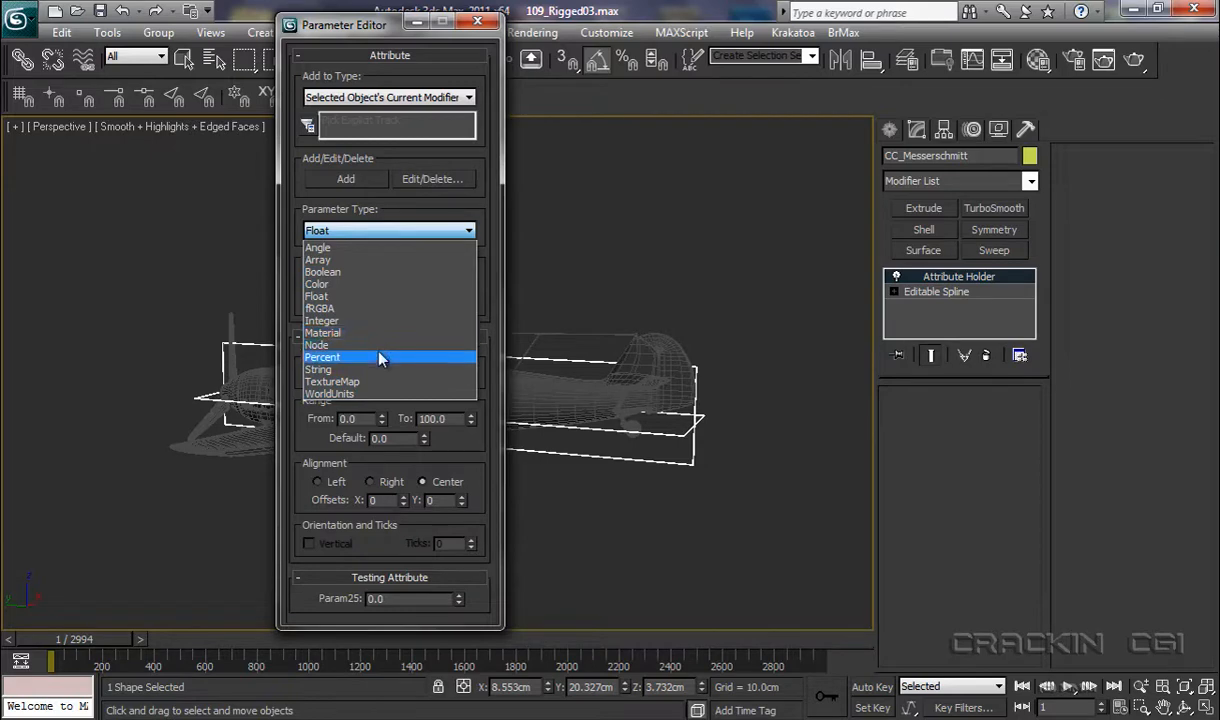
pyautogui.click(371, 298)
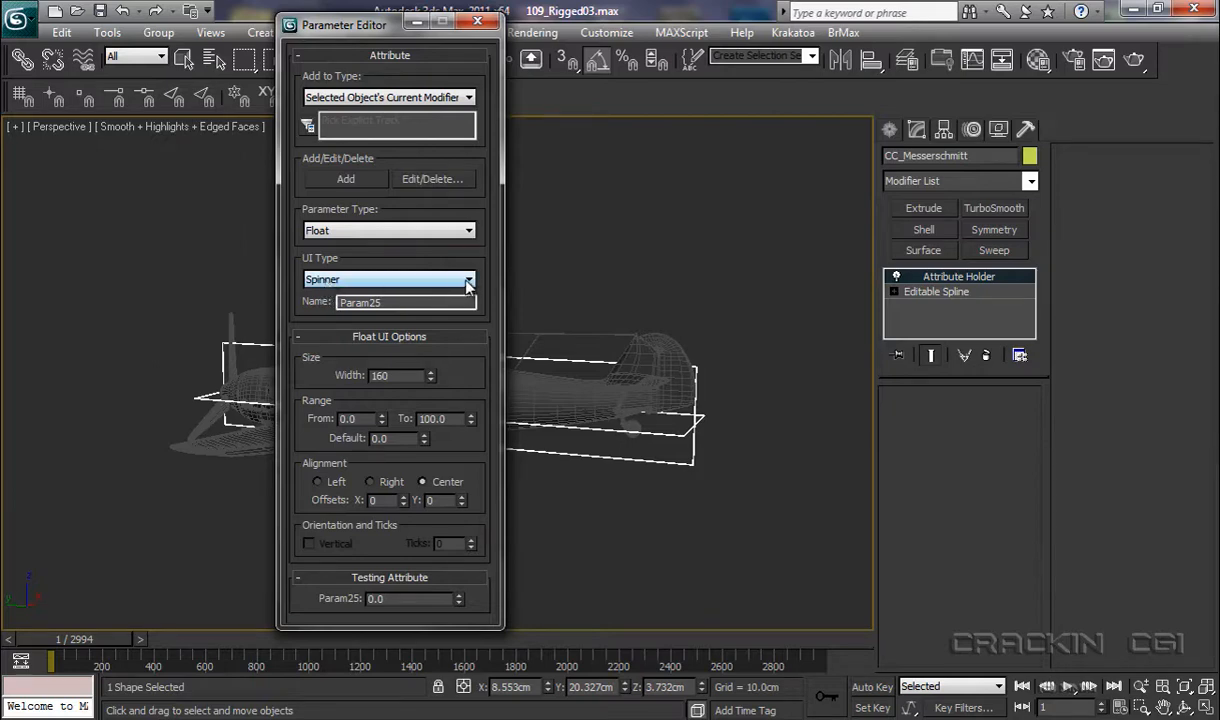
pyautogui.click(446, 278)
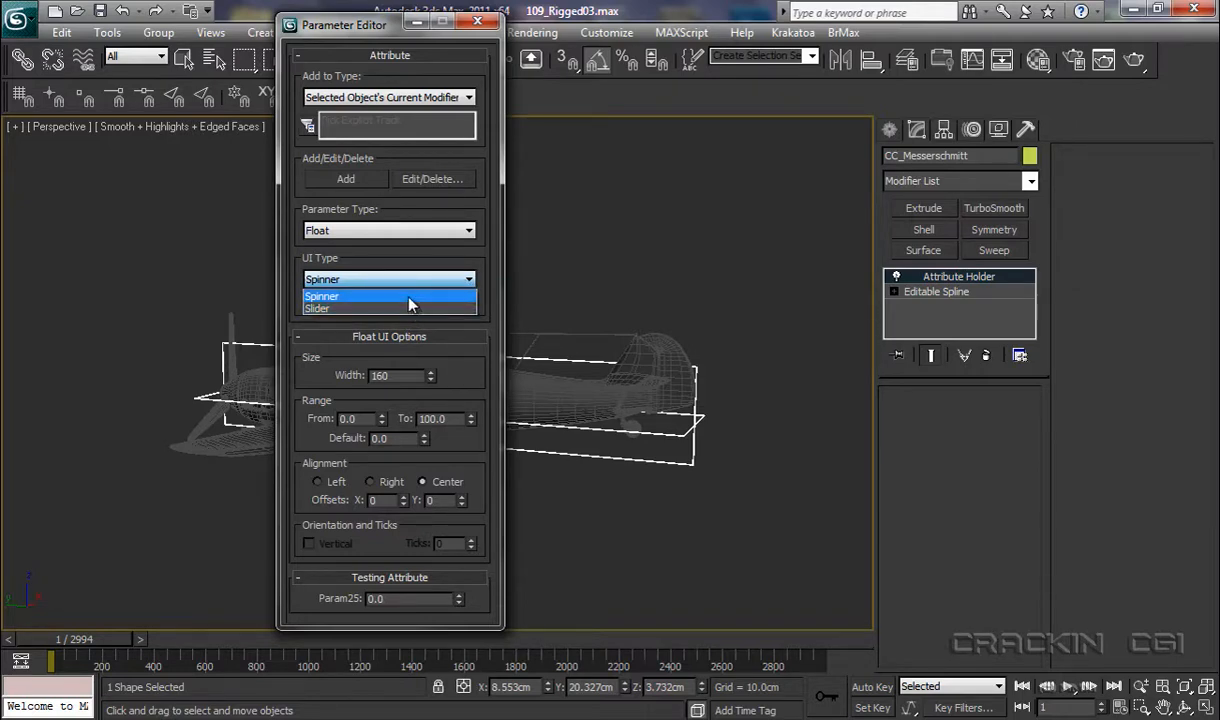
pyautogui.click(469, 283)
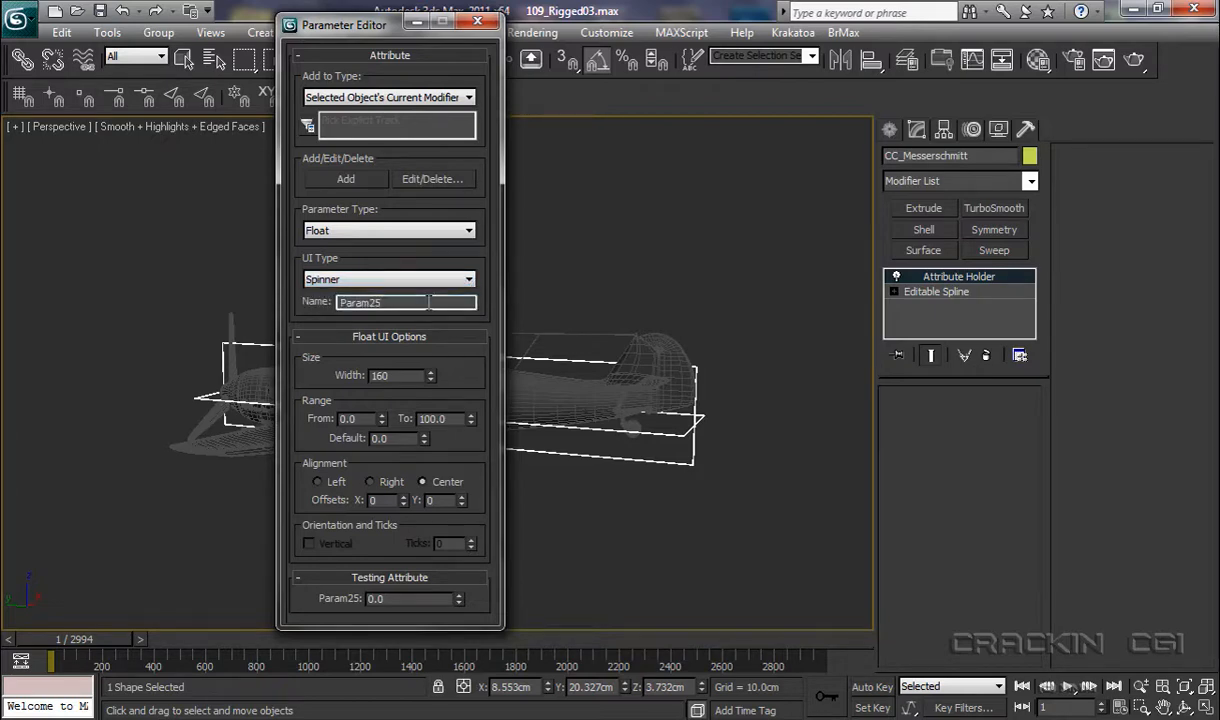
# Step: Name the new parameter Fuselage_Roll and set its spinner width to 100
pyautogui.moveTo(428, 302); pyautogui.dragTo(337, 302)
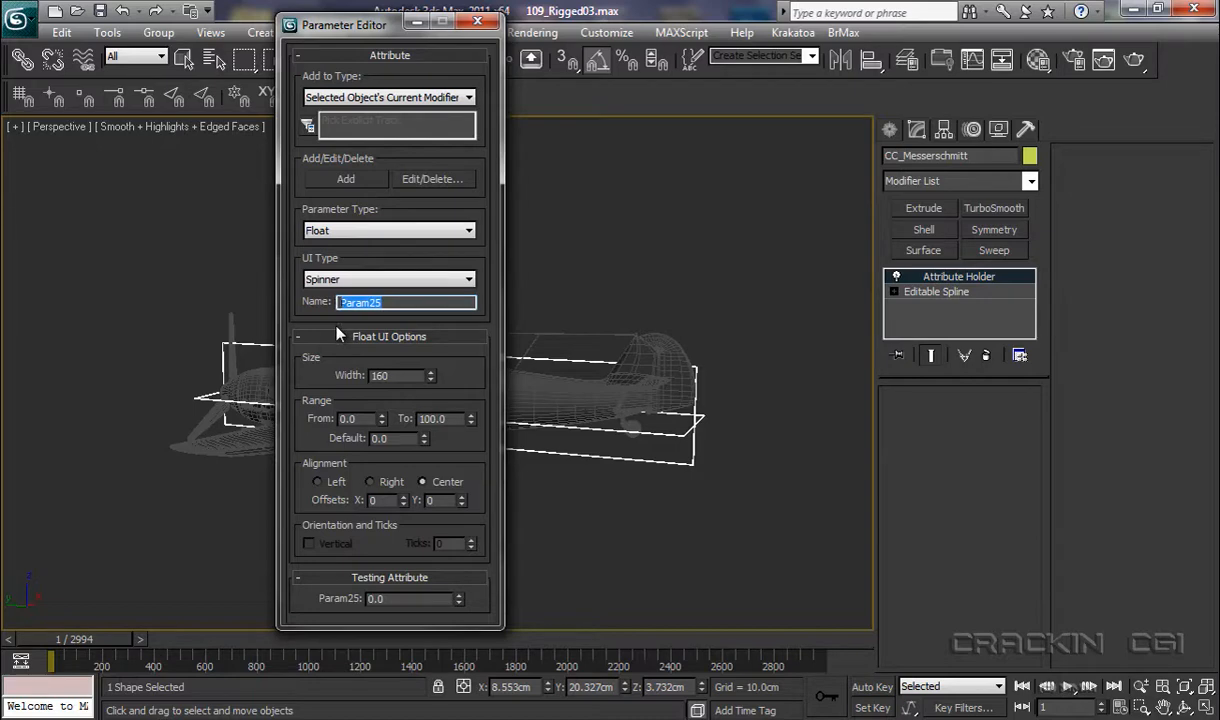
pyautogui.write('Fuselage_Roll')
pyautogui.click(377, 374)
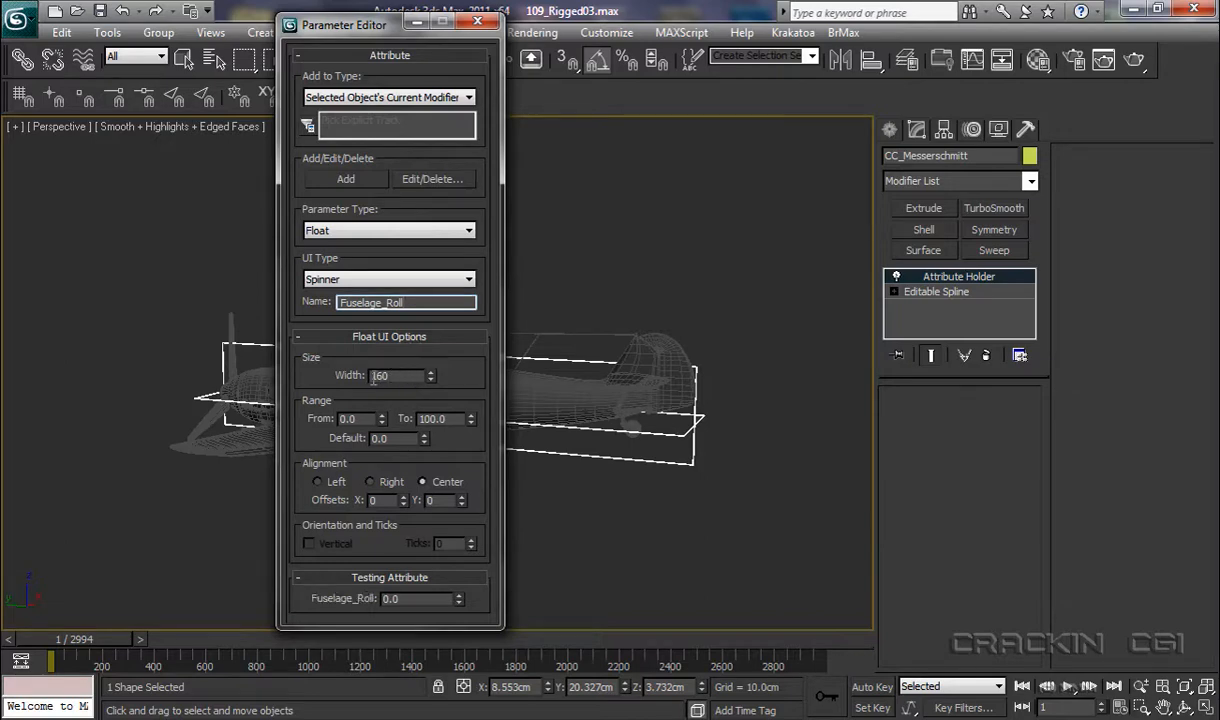
pyautogui.doubleClick(370, 375)
pyautogui.write('100')
pyautogui.press('Return')
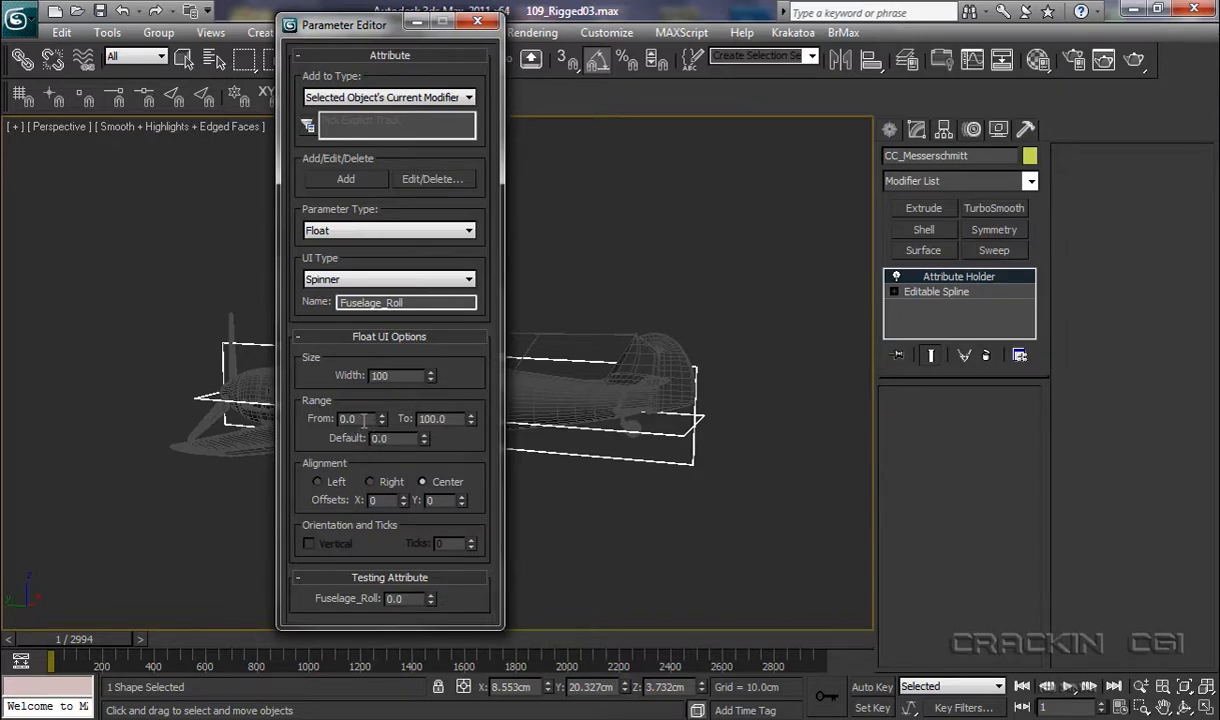
# Step: Set the Fuselage_Roll range from -180 to 180 and add the parameter to the Attribute Holder
pyautogui.moveTo(364, 419); pyautogui.dragTo(339, 418)
pyautogui.moveTo(450, 419); pyautogui.dragTo(421, 426)
pyautogui.write('180')
pyautogui.moveTo(388, 33); pyautogui.dragTo(827, 70)
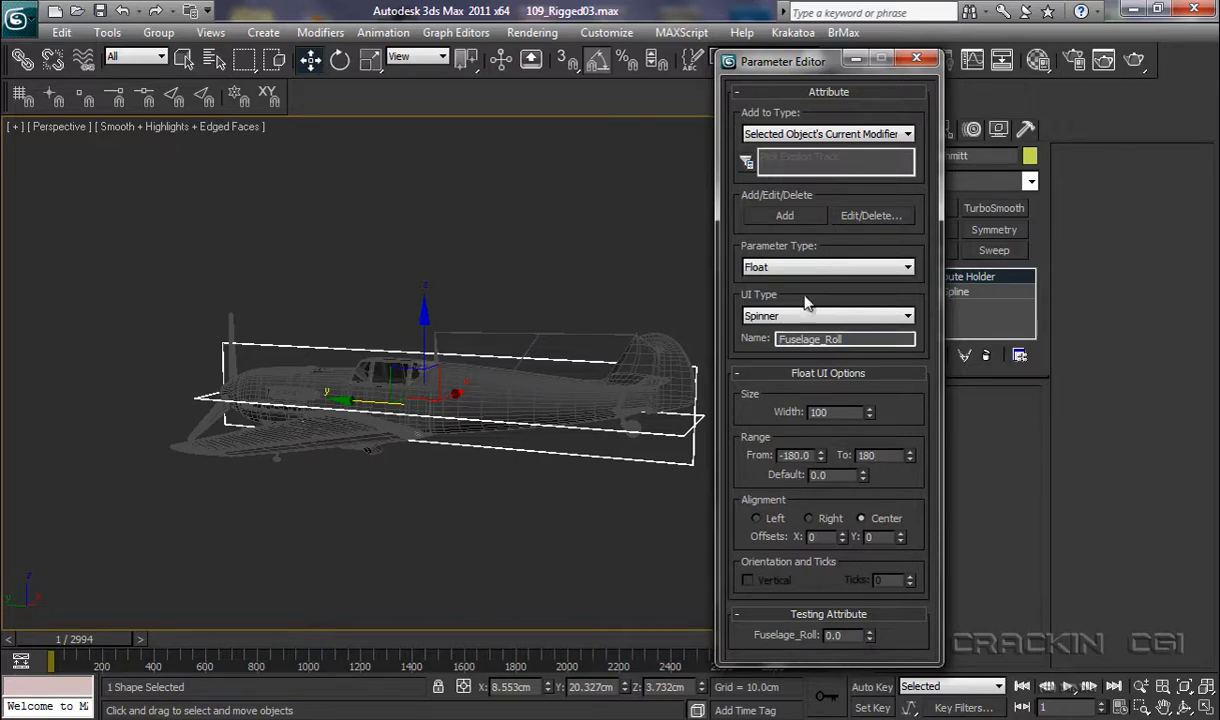
pyautogui.click(786, 216)
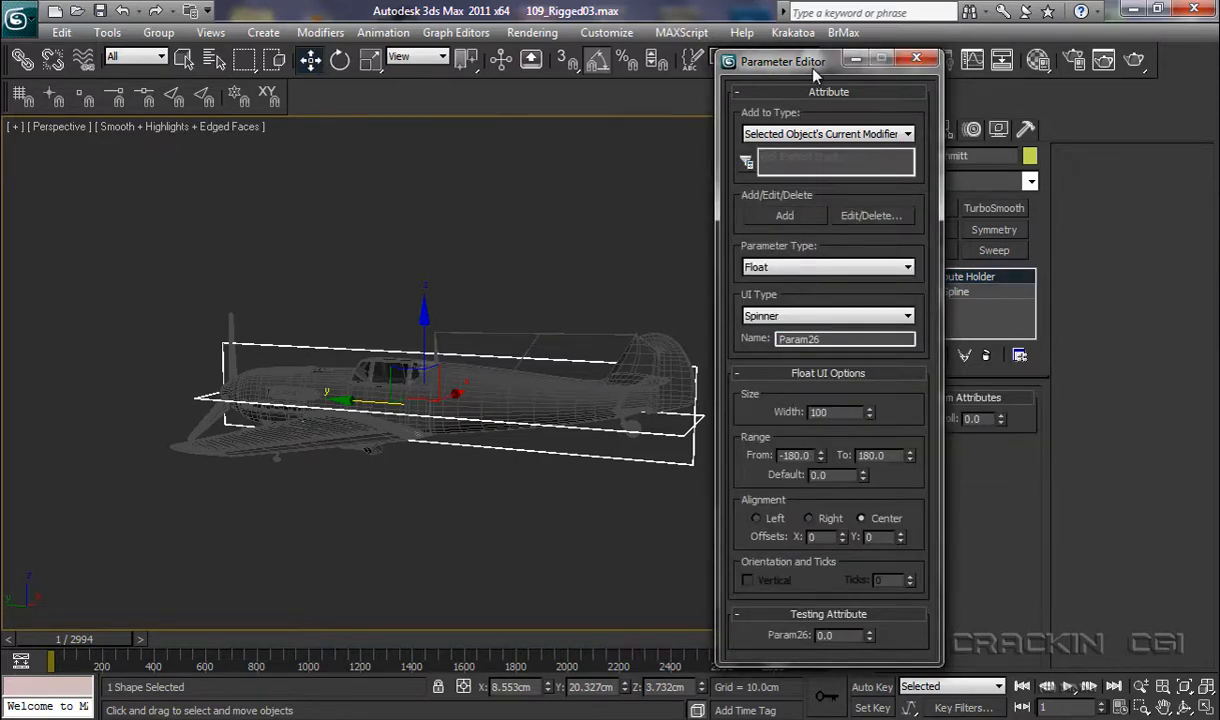
# Step: Name the next float spinner Fuselage_Pitch and add it to the Attribute Holder with the same -180 to 180 range
pyautogui.moveTo(813, 68); pyautogui.dragTo(405, 42)
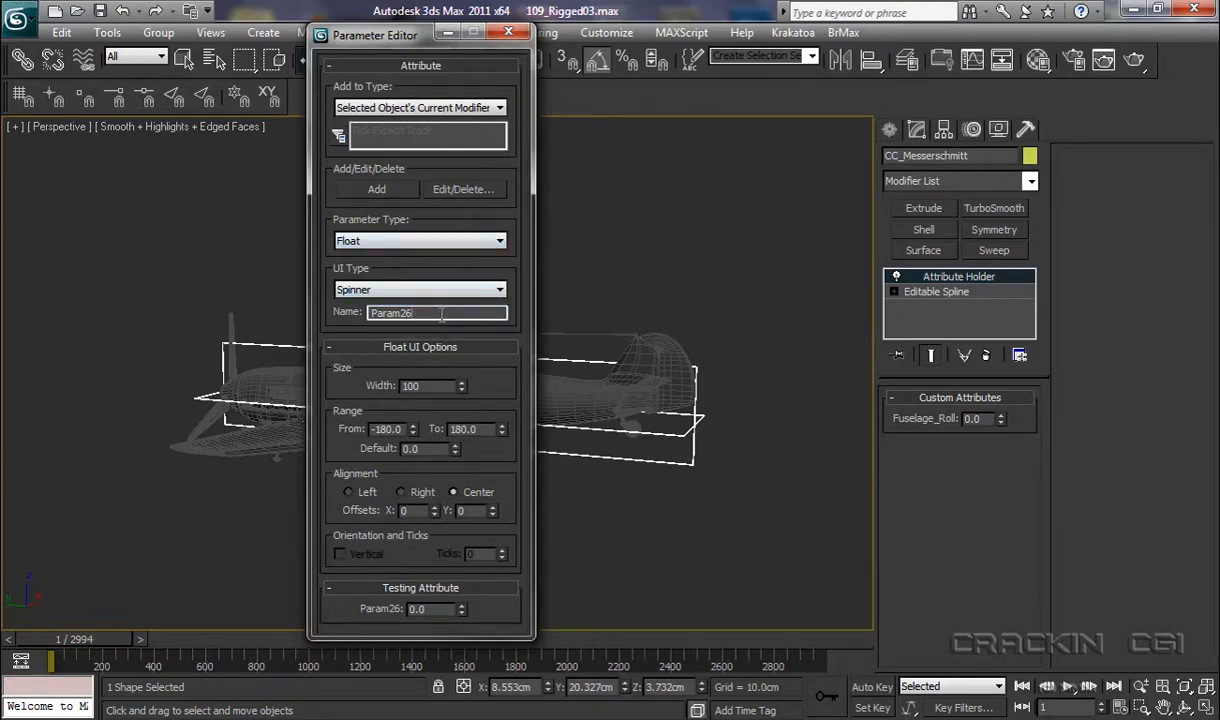
pyautogui.moveTo(412, 313); pyautogui.dragTo(369, 314)
pyautogui.write('Fuselage_Pitch')
pyautogui.moveTo(418, 40); pyautogui.dragTo(911, 83)
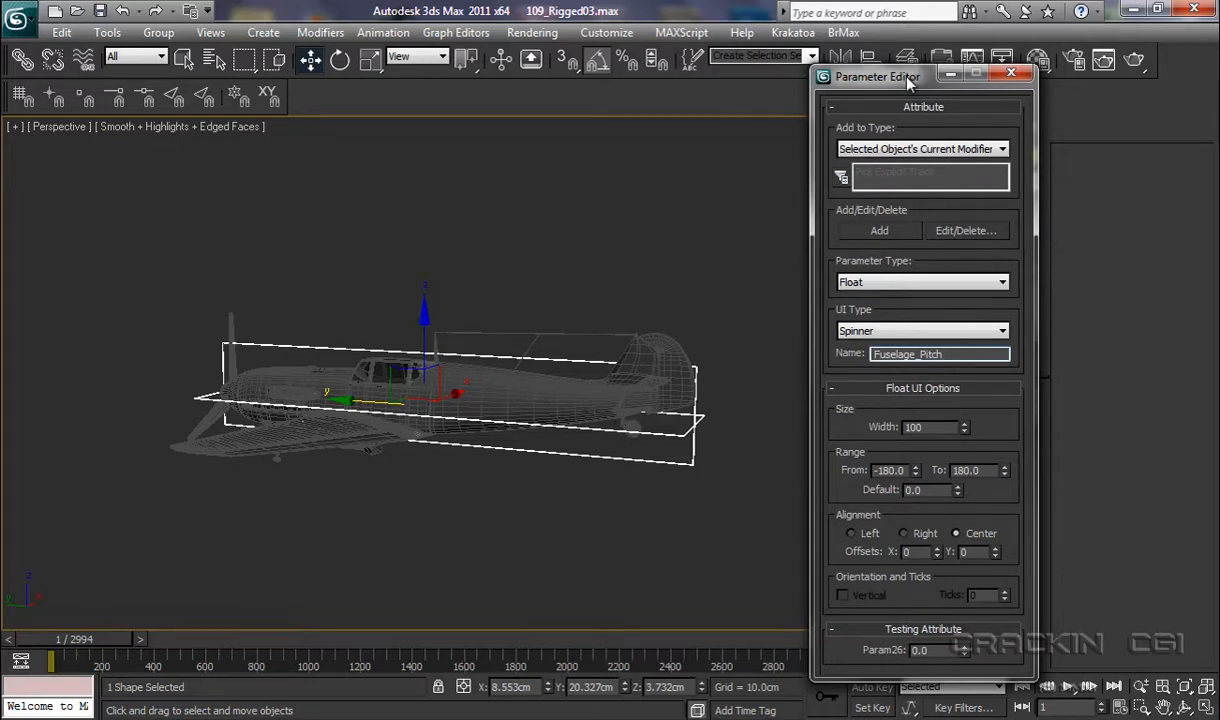
pyautogui.moveTo(908, 80); pyautogui.dragTo(595, 56)
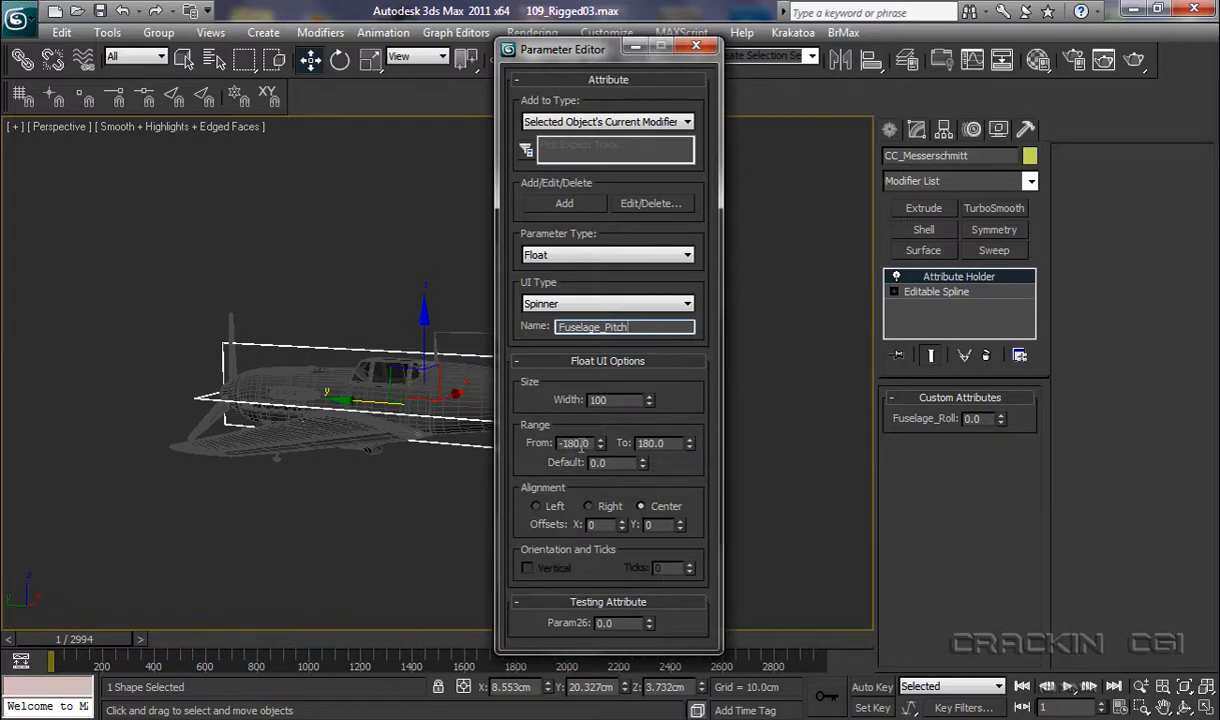
pyautogui.press('Return')
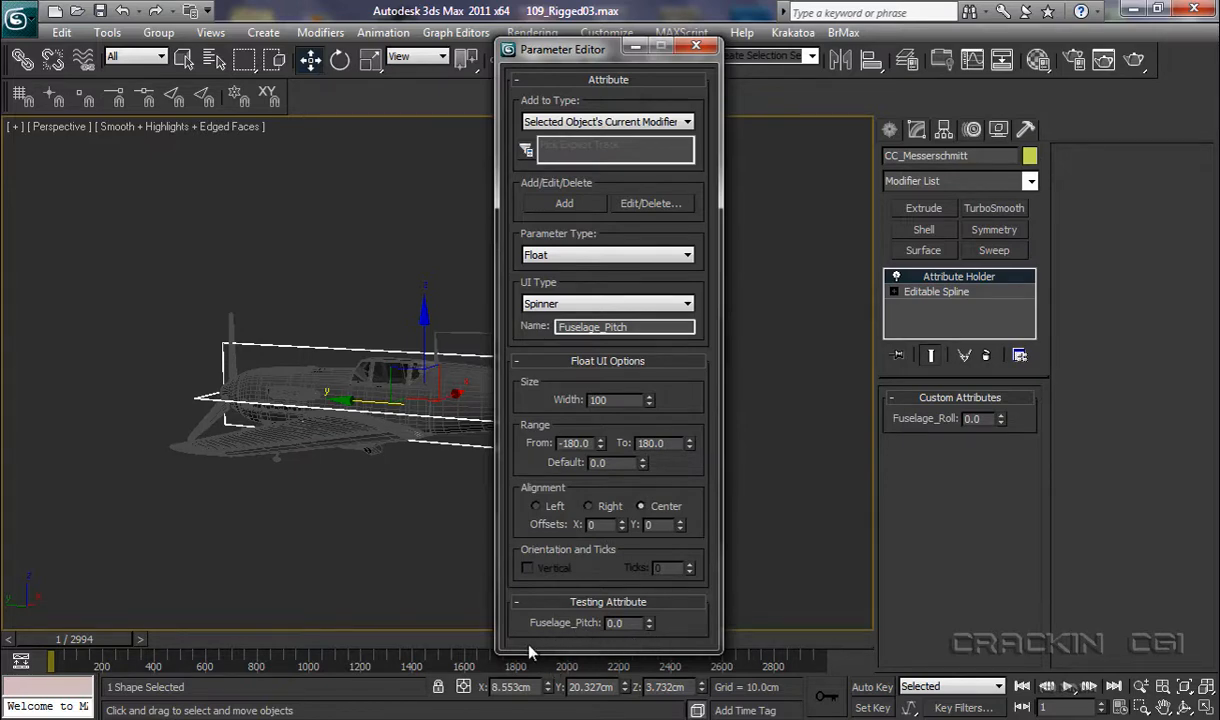
pyautogui.click(565, 204)
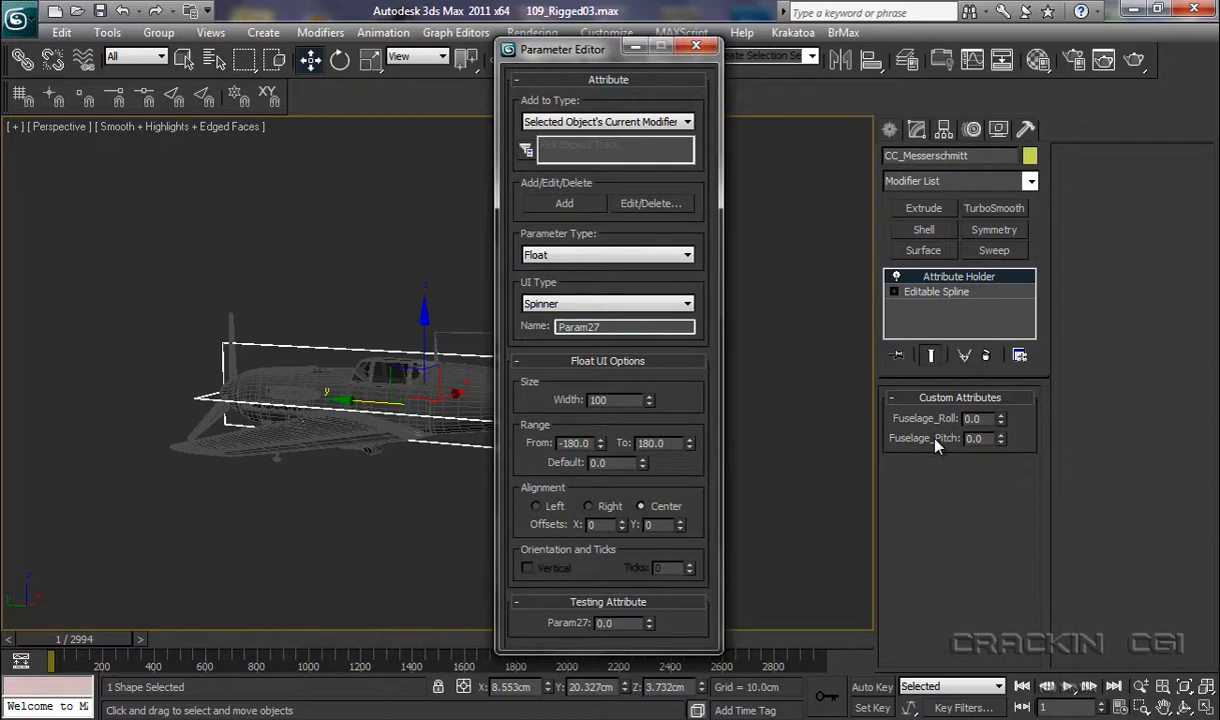
# Step: Add a float spinner named Fuselage_Trim with a range from -60 to 60 to the Attribute Holder
pyautogui.doubleClick(572, 326)
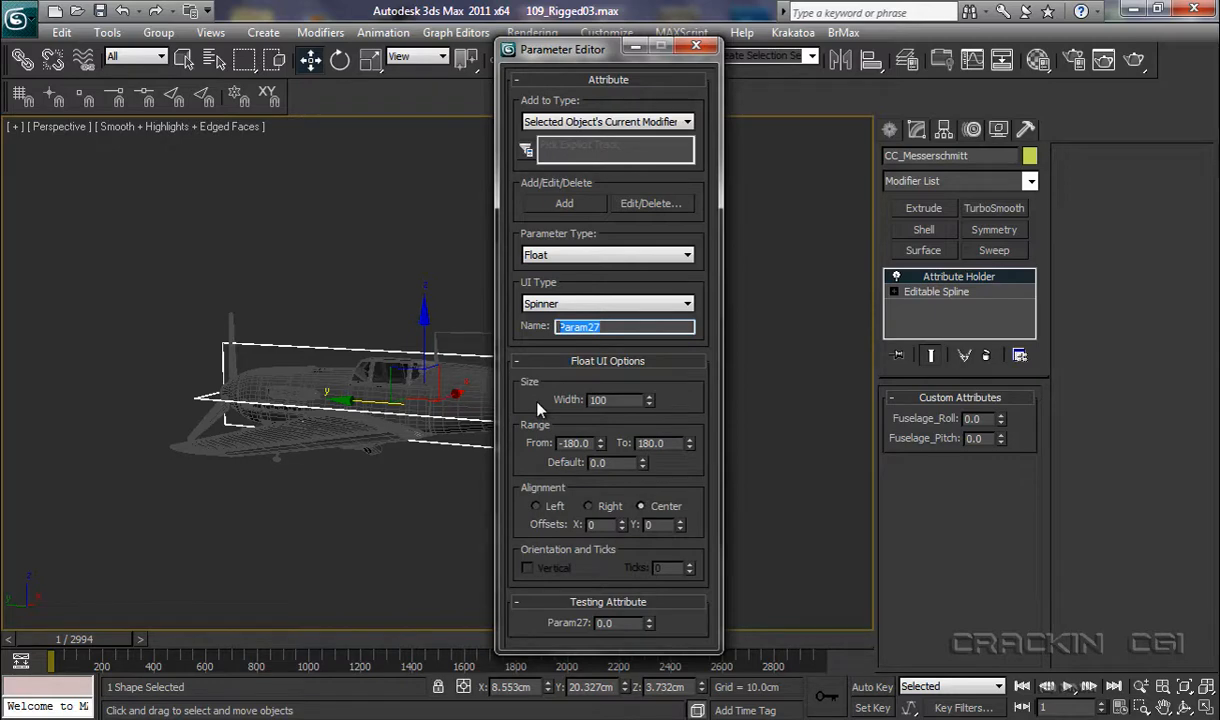
pyautogui.write('Fuselage_Trim')
pyautogui.click(589, 443)
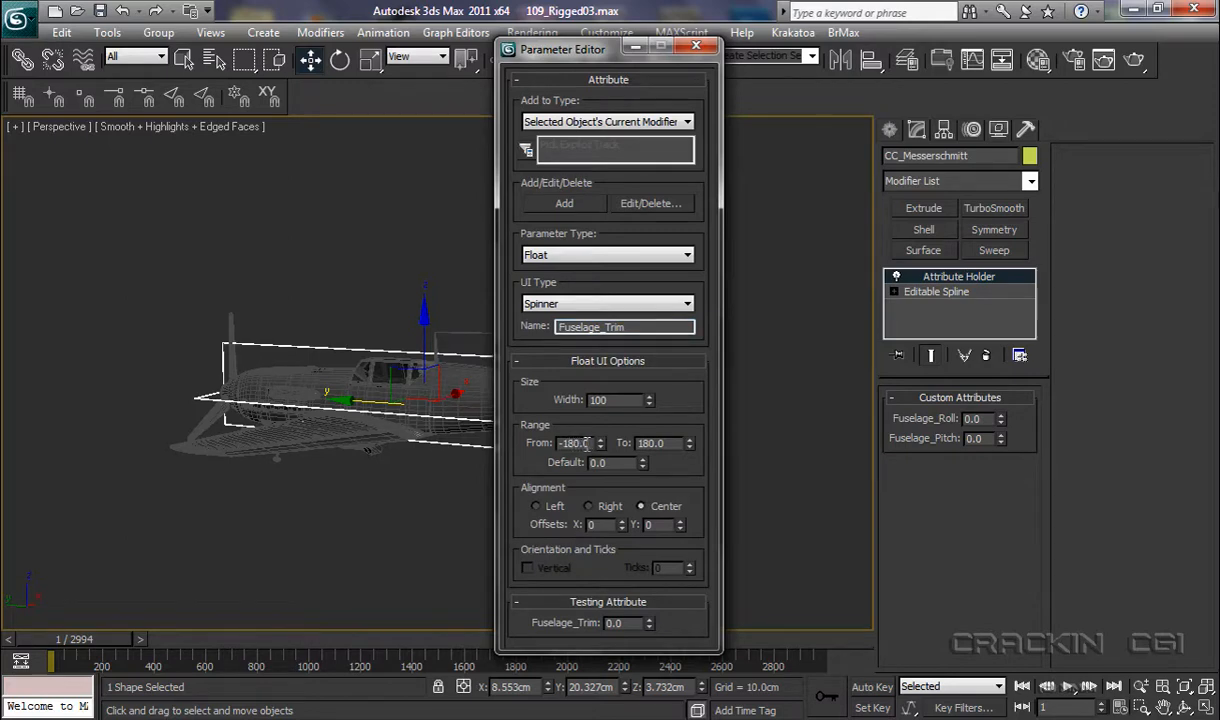
pyautogui.moveTo(589, 443); pyautogui.dragTo(548, 444)
pyautogui.write('-60')
pyautogui.click(665, 442)
pyautogui.moveTo(665, 442); pyautogui.dragTo(637, 443)
pyautogui.write('60')
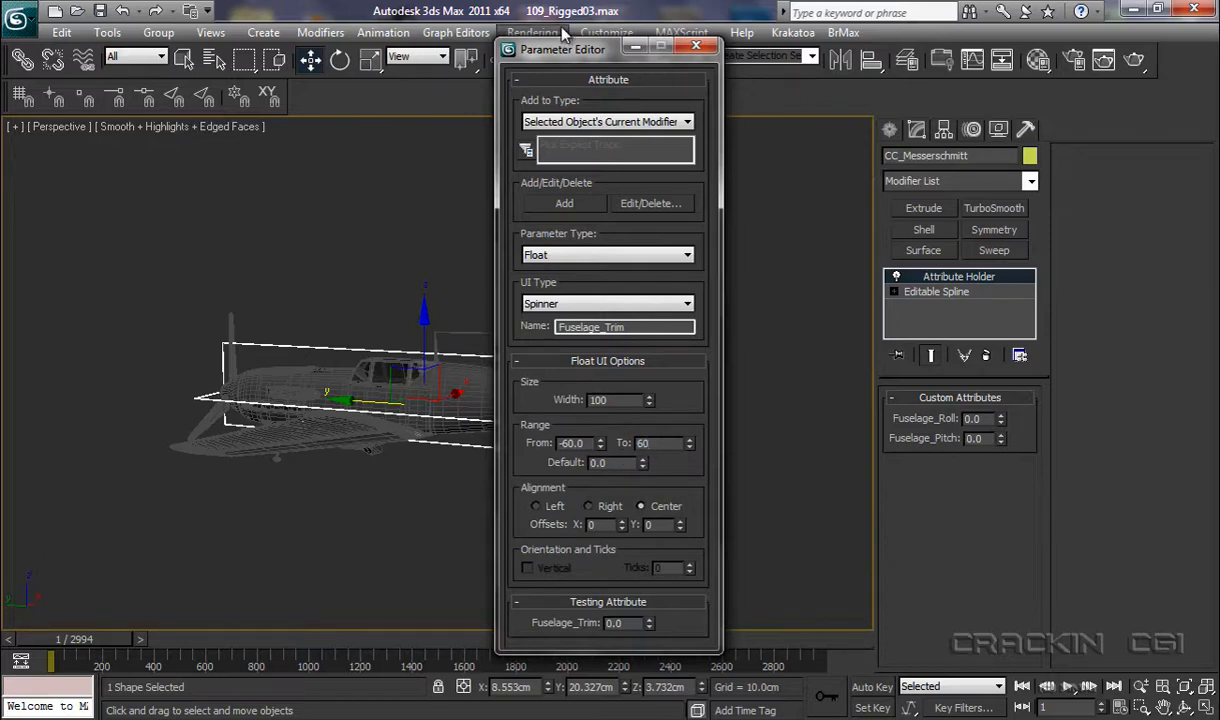
pyautogui.moveTo(579, 55); pyautogui.dragTo(877, 80)
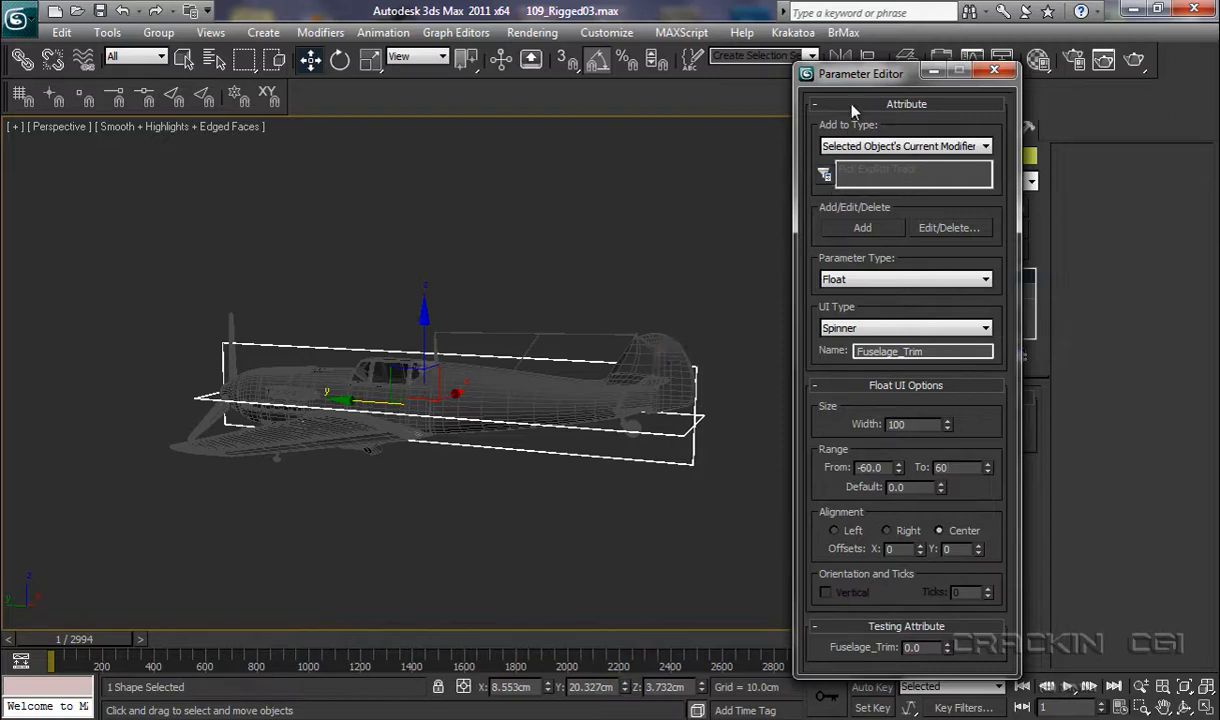
pyautogui.moveTo(863, 80); pyautogui.dragTo(352, 42)
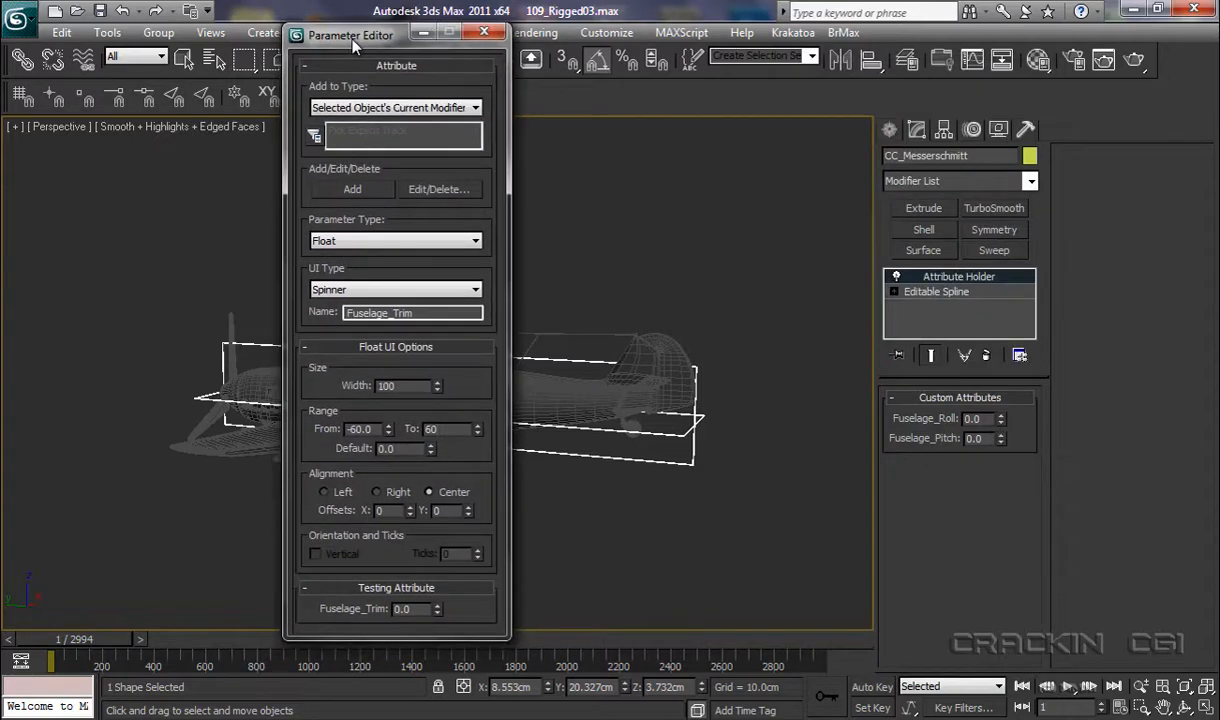
pyautogui.click(367, 191)
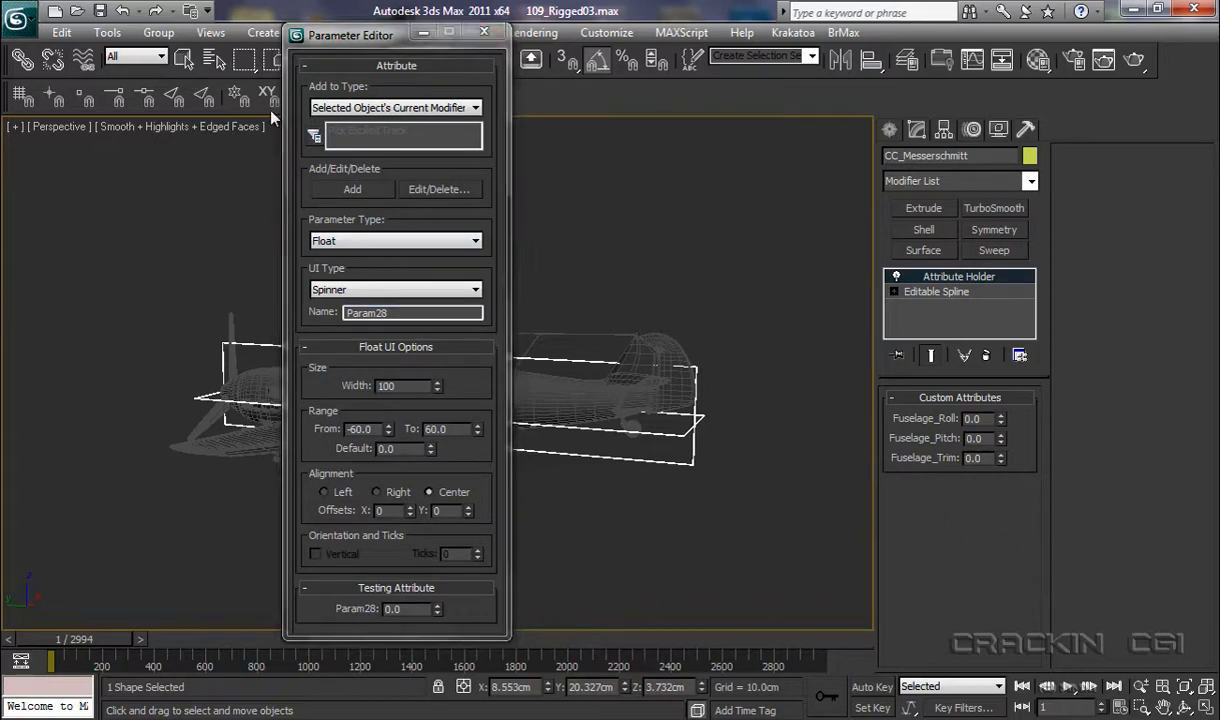
# Step: Switch the new float parameter's UI type to Slider and name it UCarriage_Port
pyautogui.moveTo(363, 38); pyautogui.dragTo(521, 34)
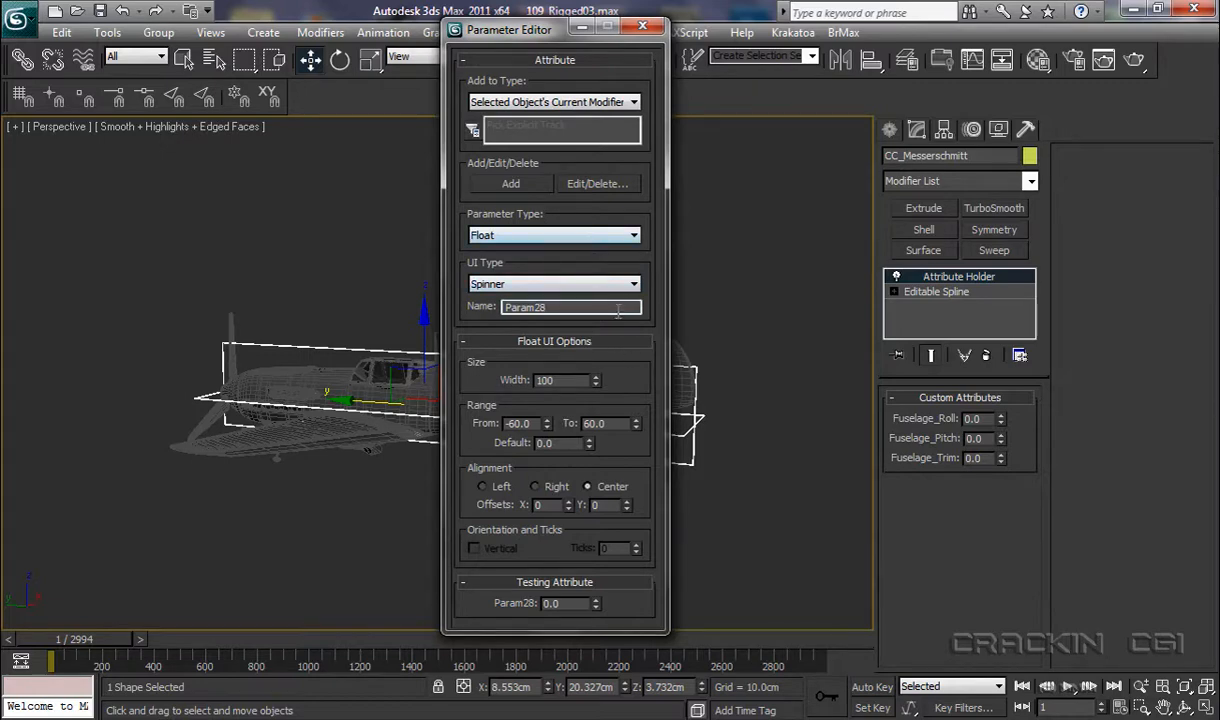
pyautogui.click(601, 284)
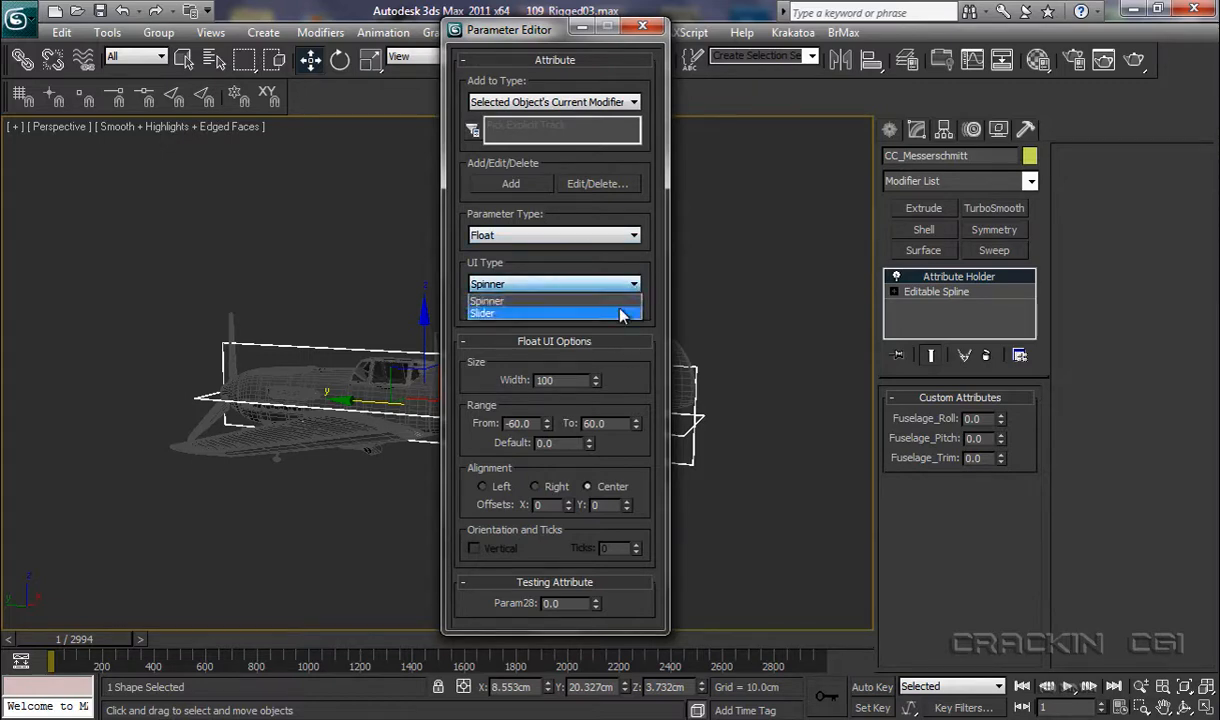
pyautogui.click(618, 314)
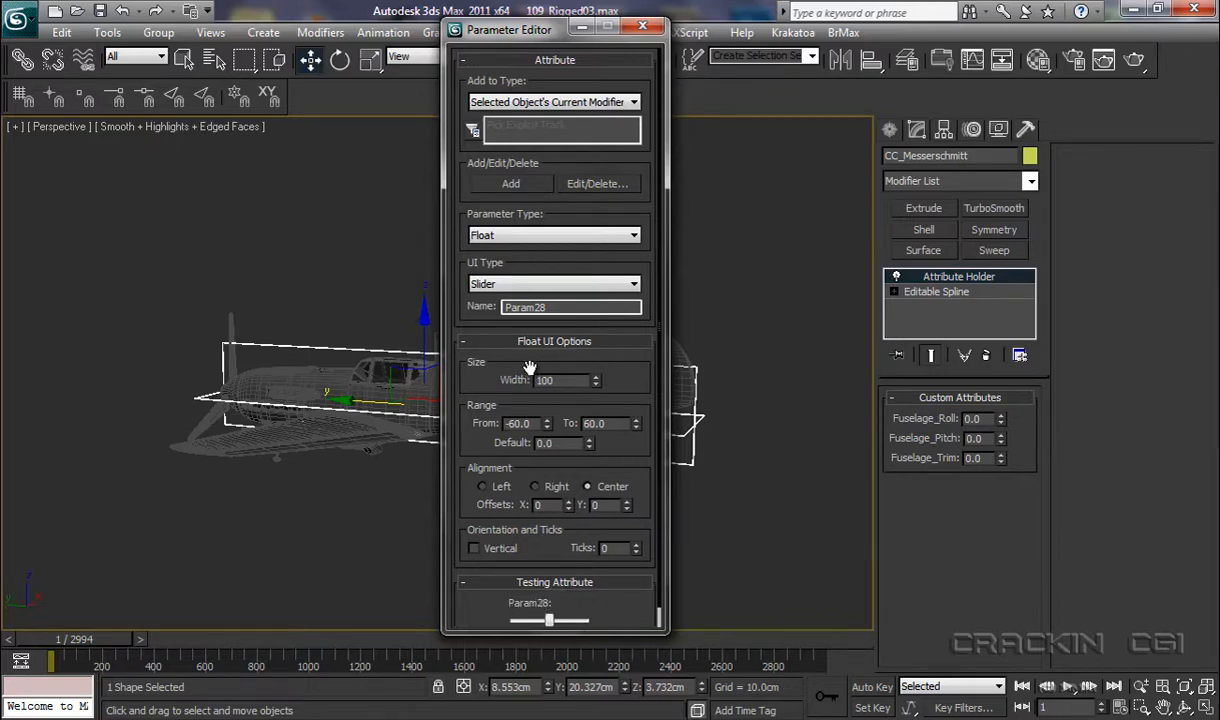
pyautogui.moveTo(555, 308); pyautogui.dragTo(482, 293)
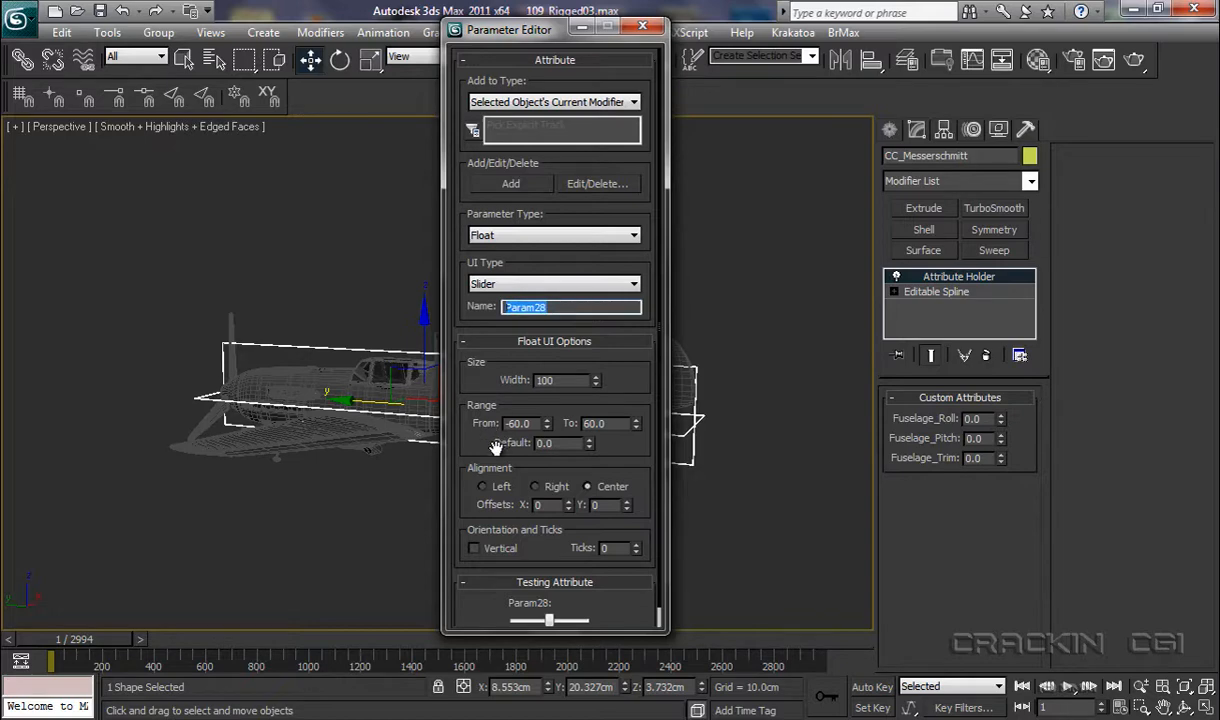
pyautogui.write('UCarriage_Port')
pyautogui.press('Return')
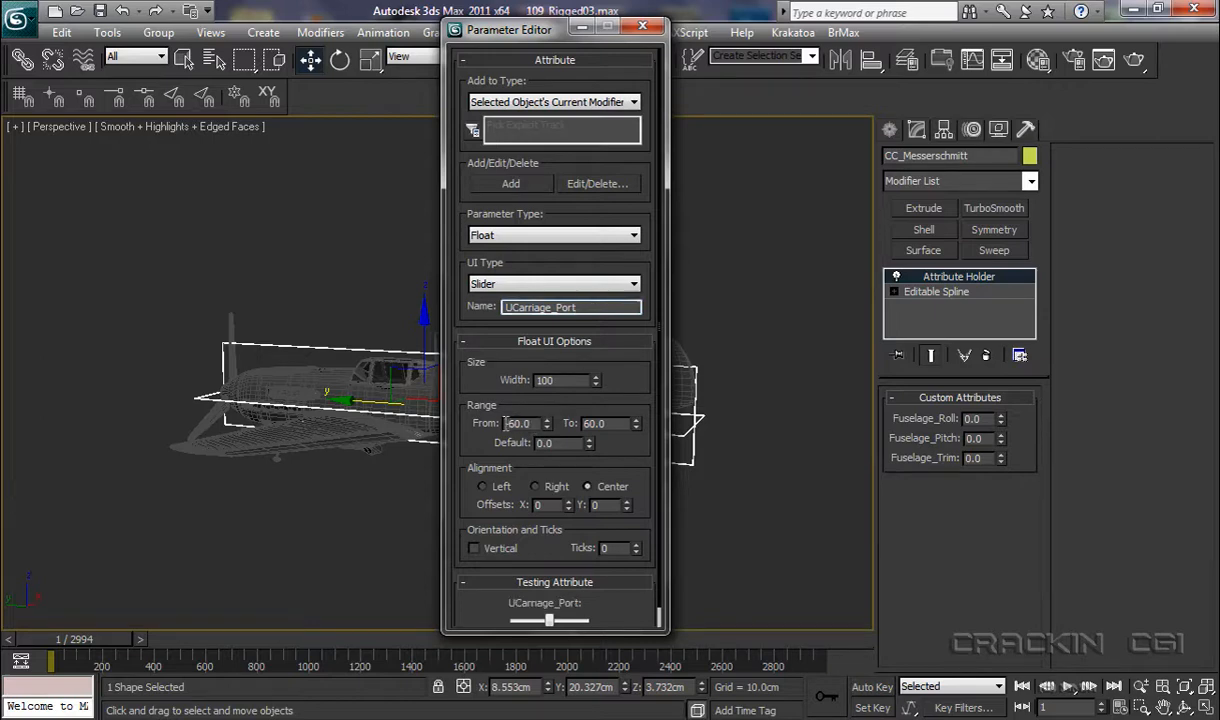
# Step: Set the UCarriage_Port slider range from 0 to 75 with 1 tick and add it to the Attribute Holder
pyautogui.moveTo(530, 424); pyautogui.dragTo(495, 425)
pyautogui.write('0')
pyautogui.moveTo(610, 424); pyautogui.dragTo(578, 425)
pyautogui.write('75')
pyautogui.press('Return')
pyautogui.click(636, 545)
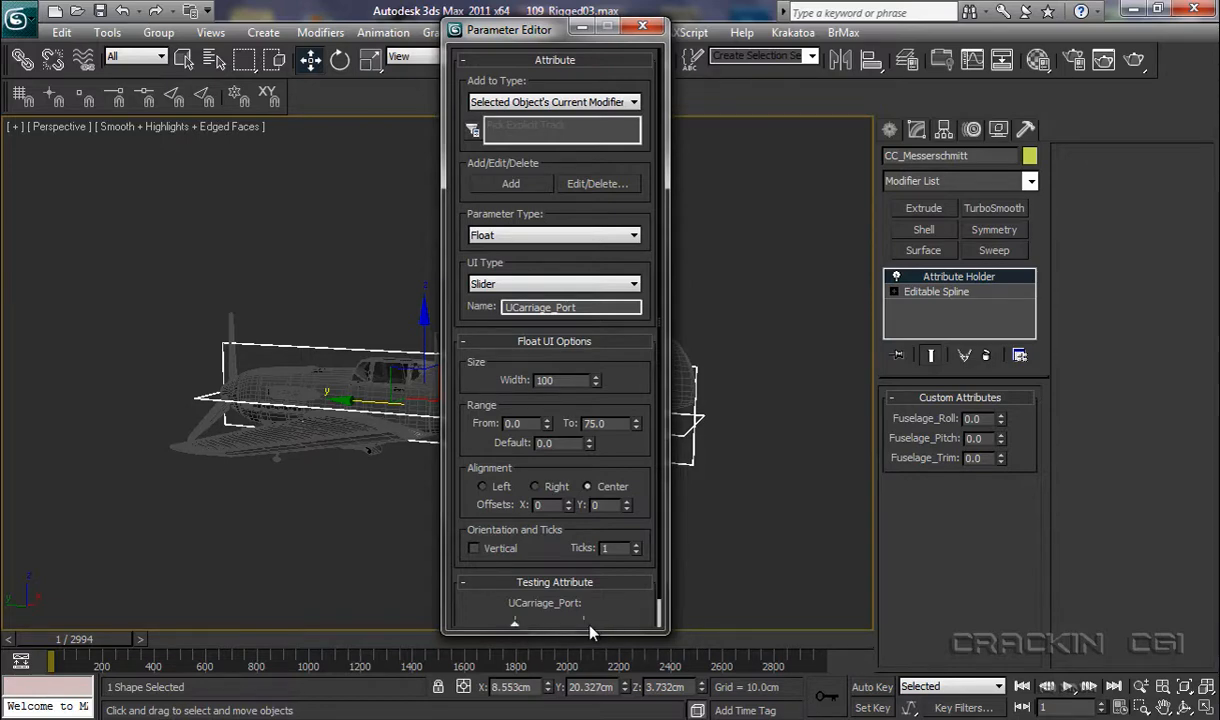
pyautogui.click(511, 184)
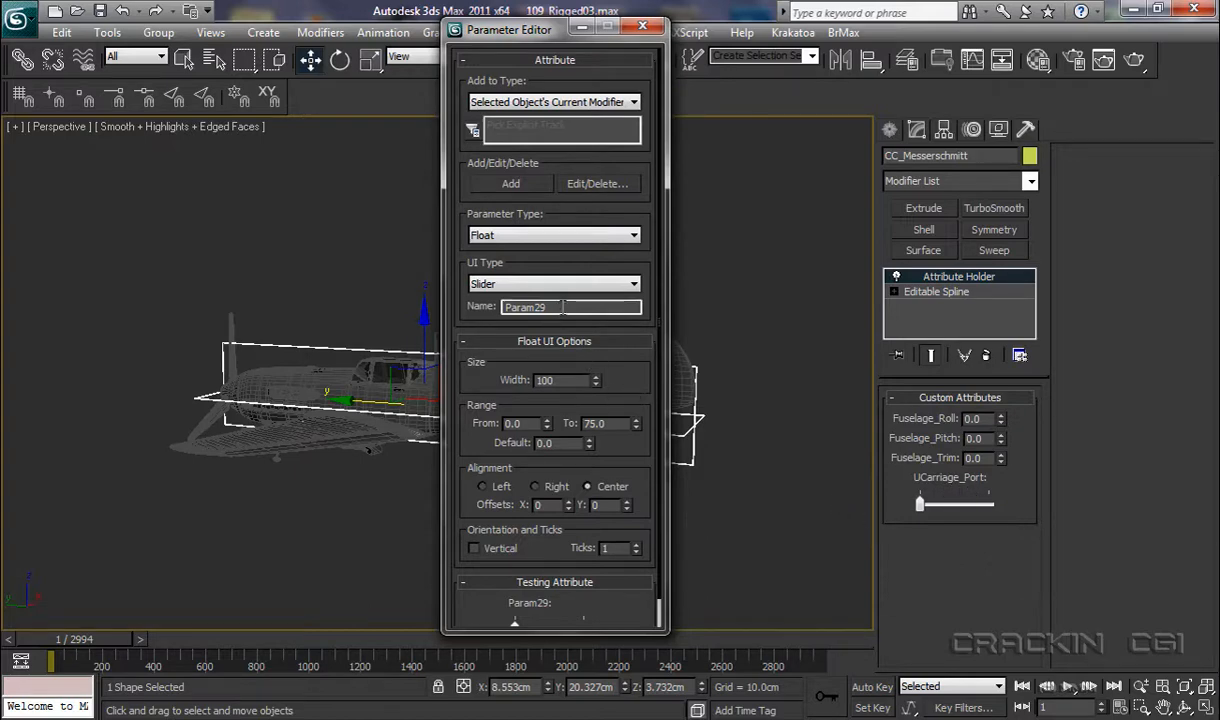
# Step: Name the next slider UCarriage_Star and add it to the Attribute Holder with the same 0 to 75 range
pyautogui.moveTo(563, 310); pyautogui.dragTo(500, 309)
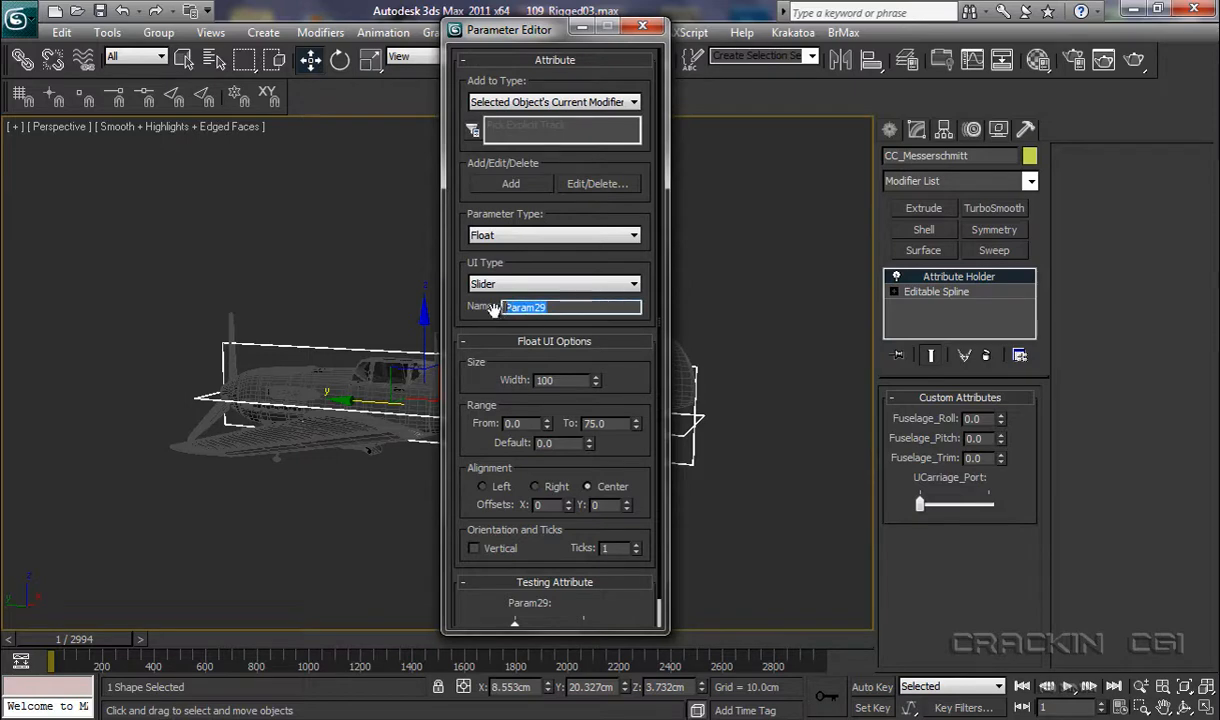
pyautogui.write('UCarriage_Star')
pyautogui.click(534, 189)
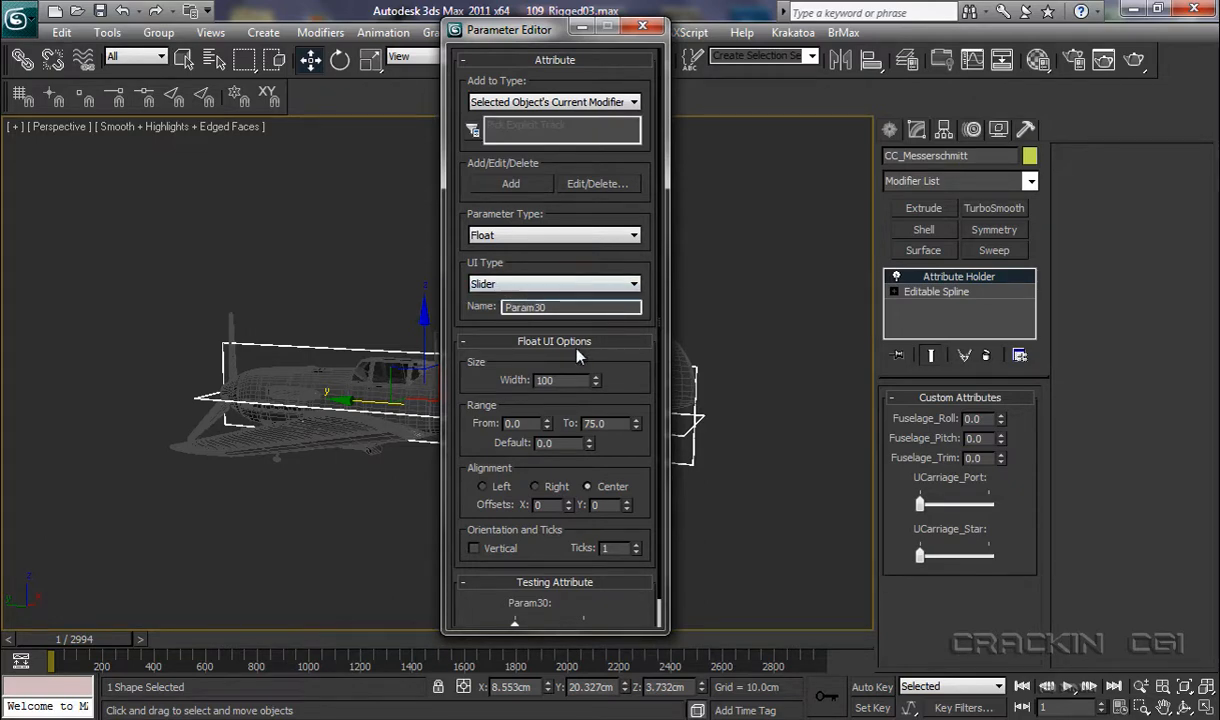
# Step: Name the next slider Aileron_Port, increase its number of ticks and add it to the Attribute Holder
pyautogui.moveTo(555, 307); pyautogui.dragTo(491, 309)
pyautogui.write('Aileron_Port')
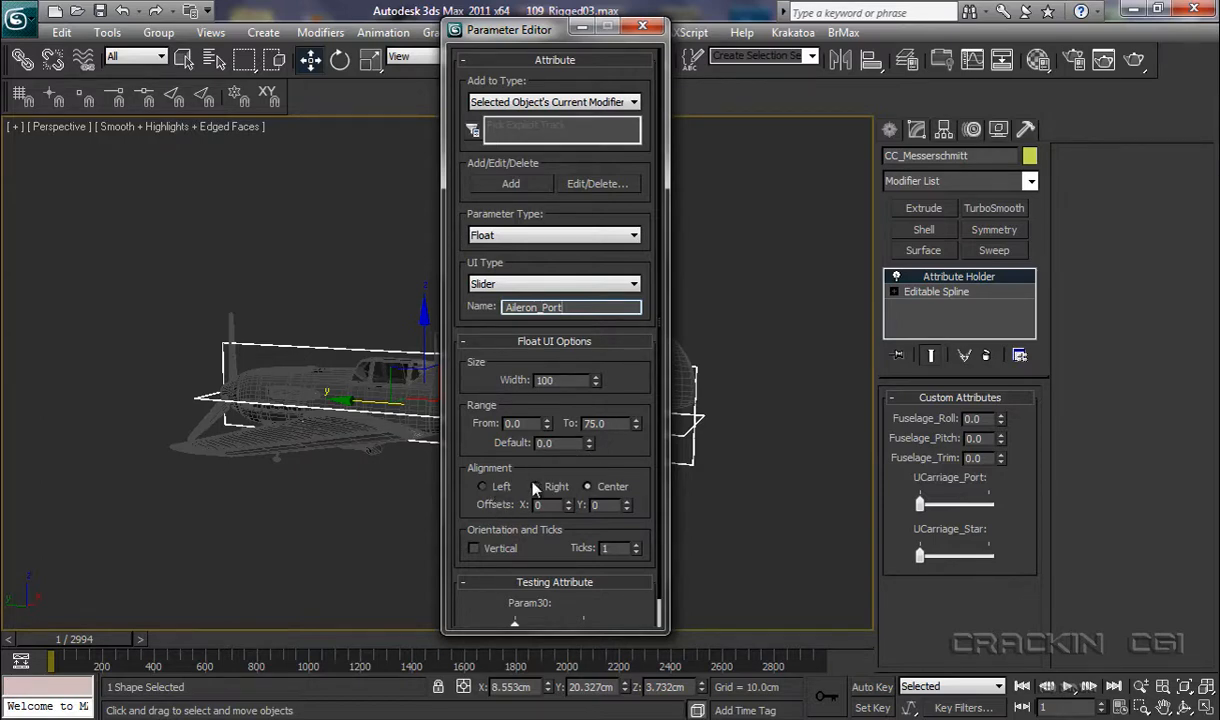
pyautogui.click(636, 544)
pyautogui.click(637, 545)
pyautogui.click(512, 184)
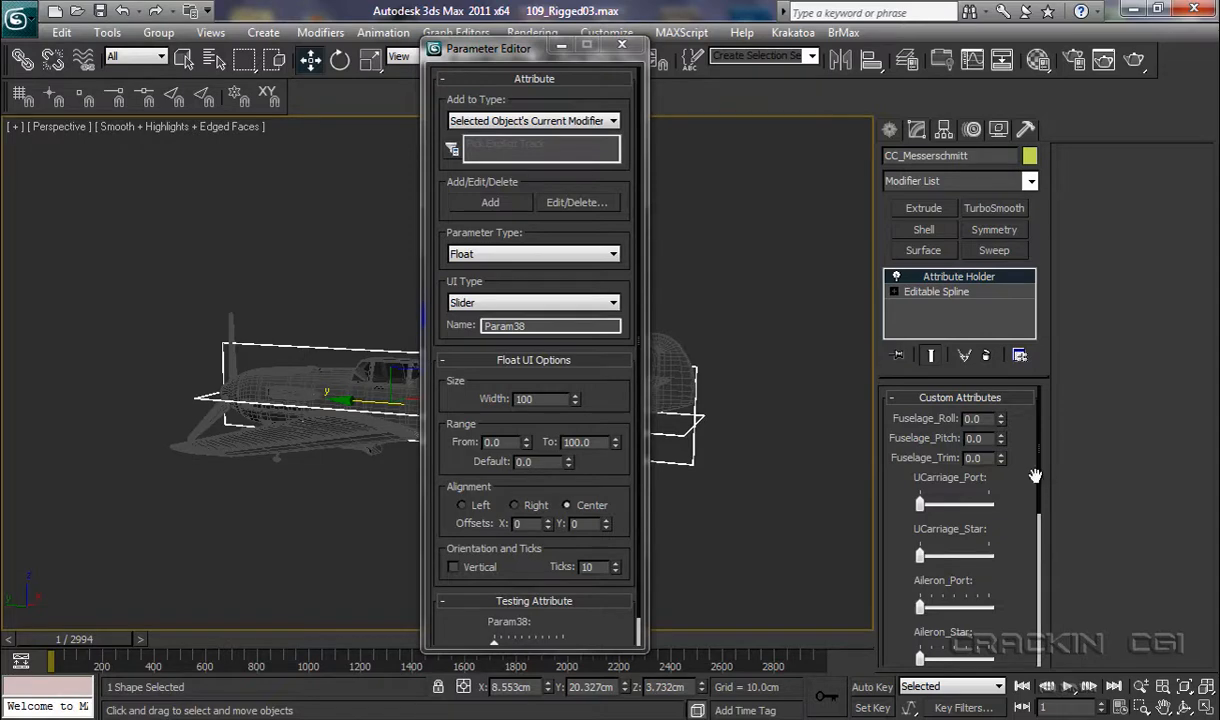
# Step: Reorder the custom attributes so that Prop_Speed sits directly above UCarriage_Port, and apply the change
pyautogui.moveTo(1040, 485); pyautogui.dragTo(1037, 500)
pyautogui.moveTo(1037, 594); pyautogui.dragTo(1037, 660)
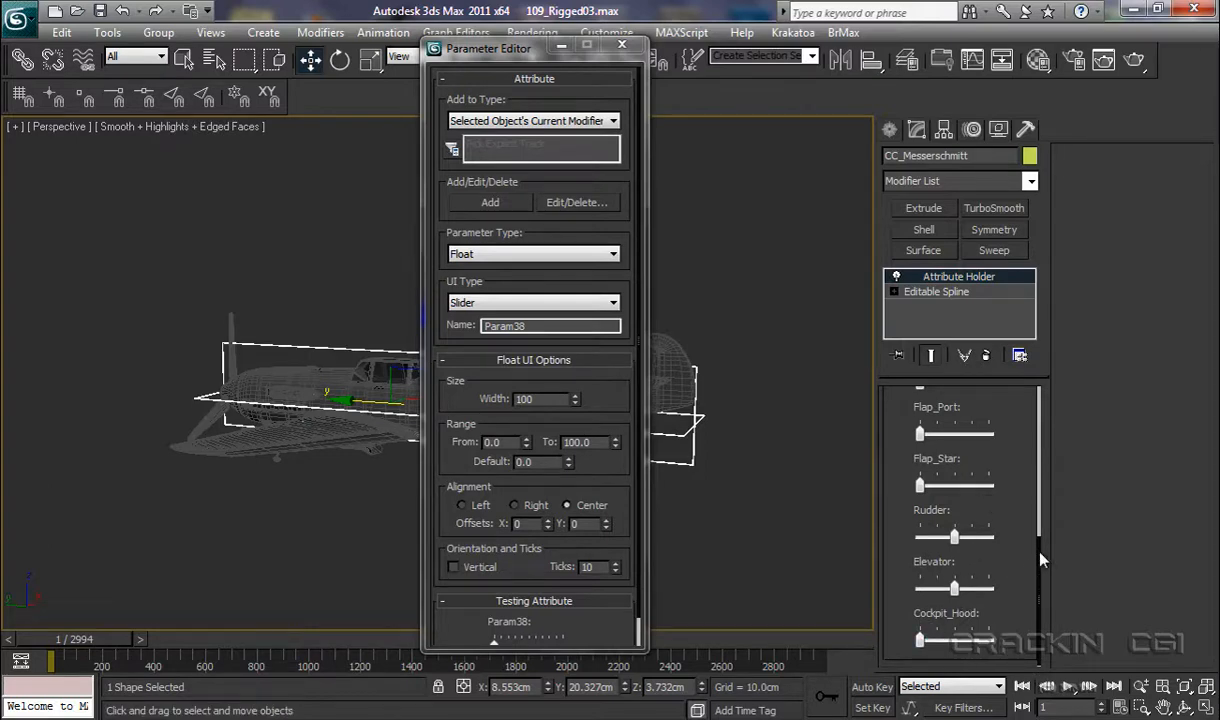
pyautogui.moveTo(1037, 534); pyautogui.dragTo(1050, 486)
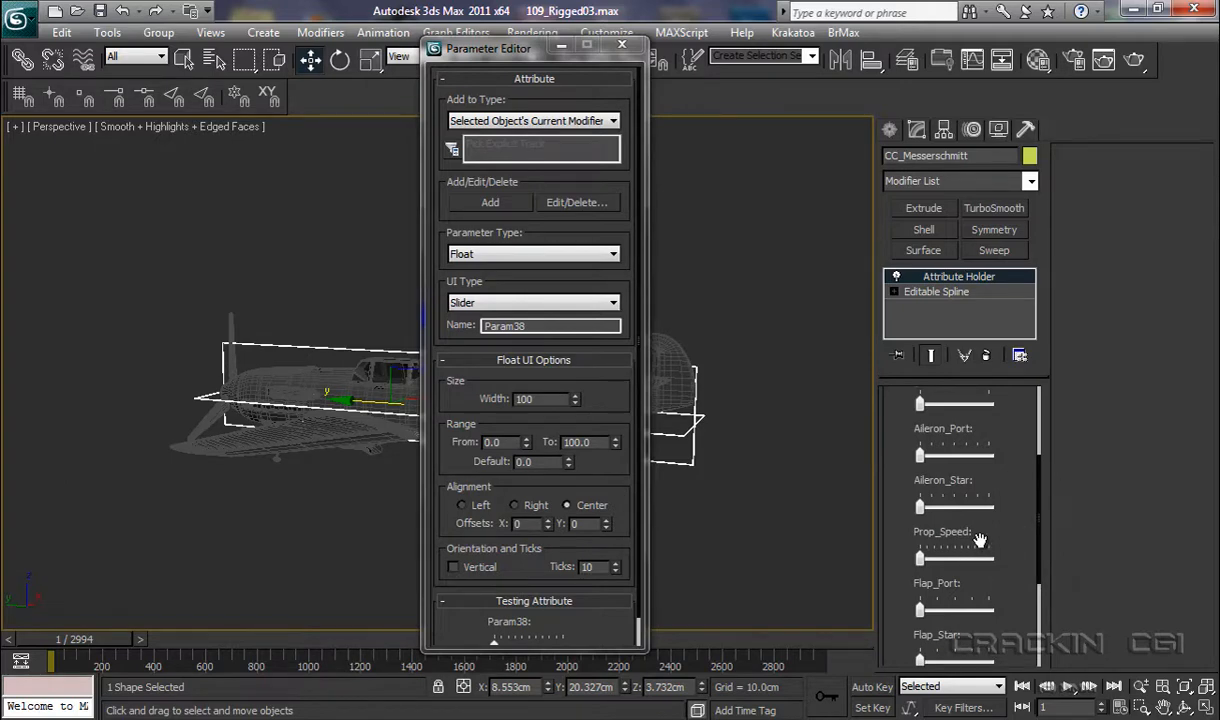
pyautogui.moveTo(1041, 530); pyautogui.dragTo(1040, 435)
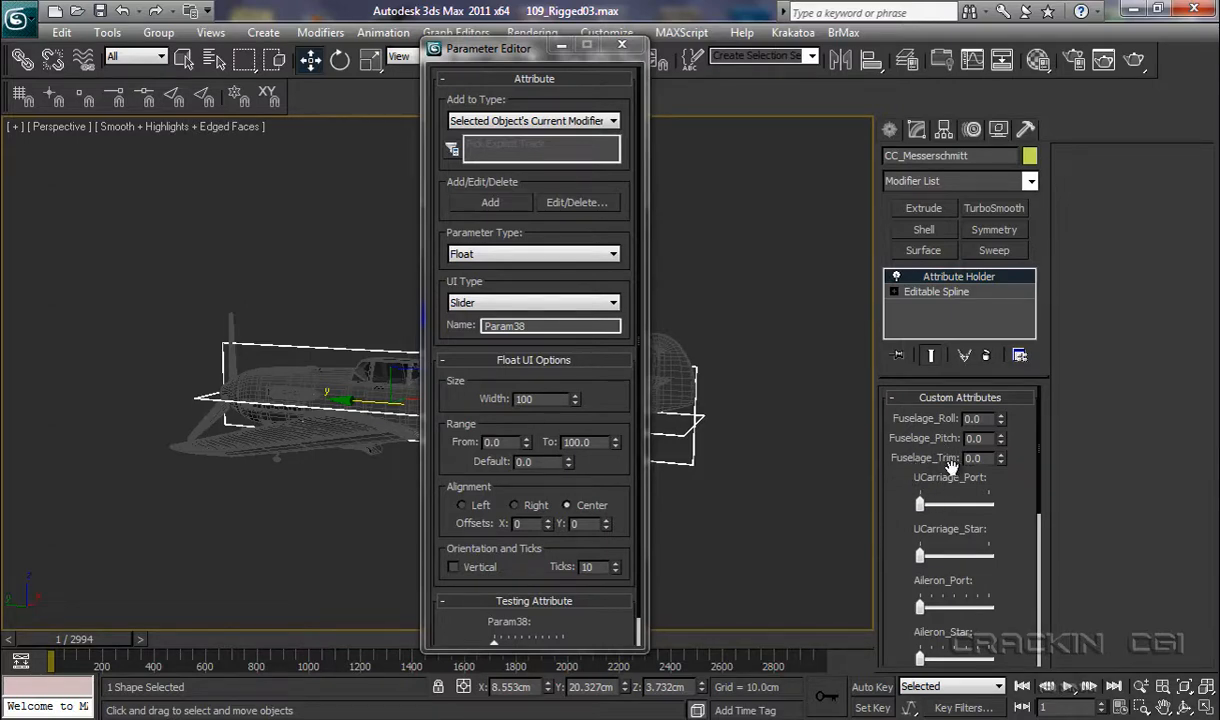
pyautogui.click(570, 203)
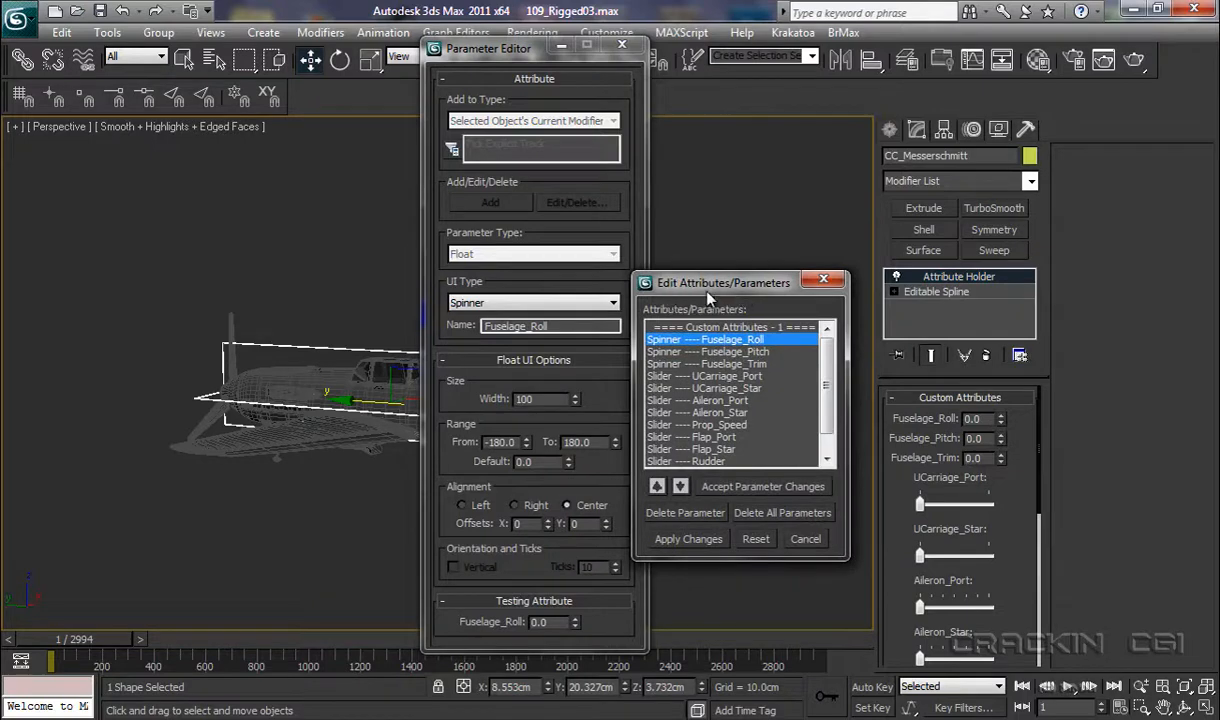
pyautogui.moveTo(735, 288); pyautogui.dragTo(777, 193)
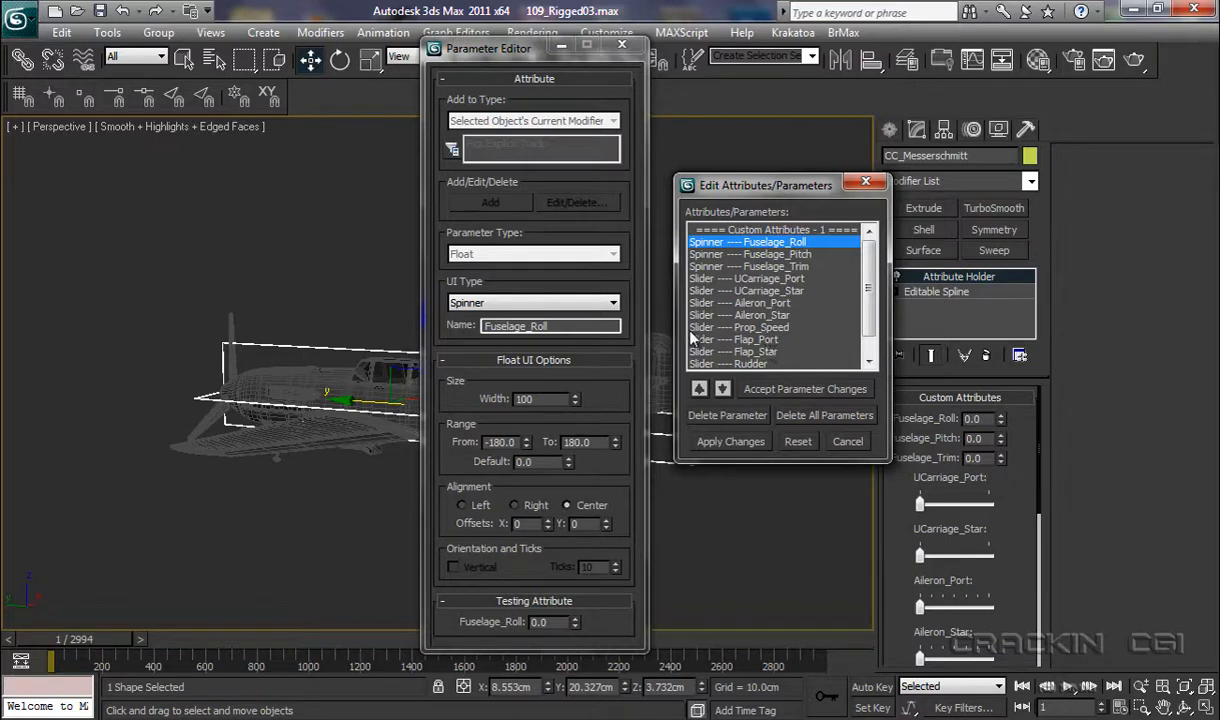
pyautogui.click(755, 329)
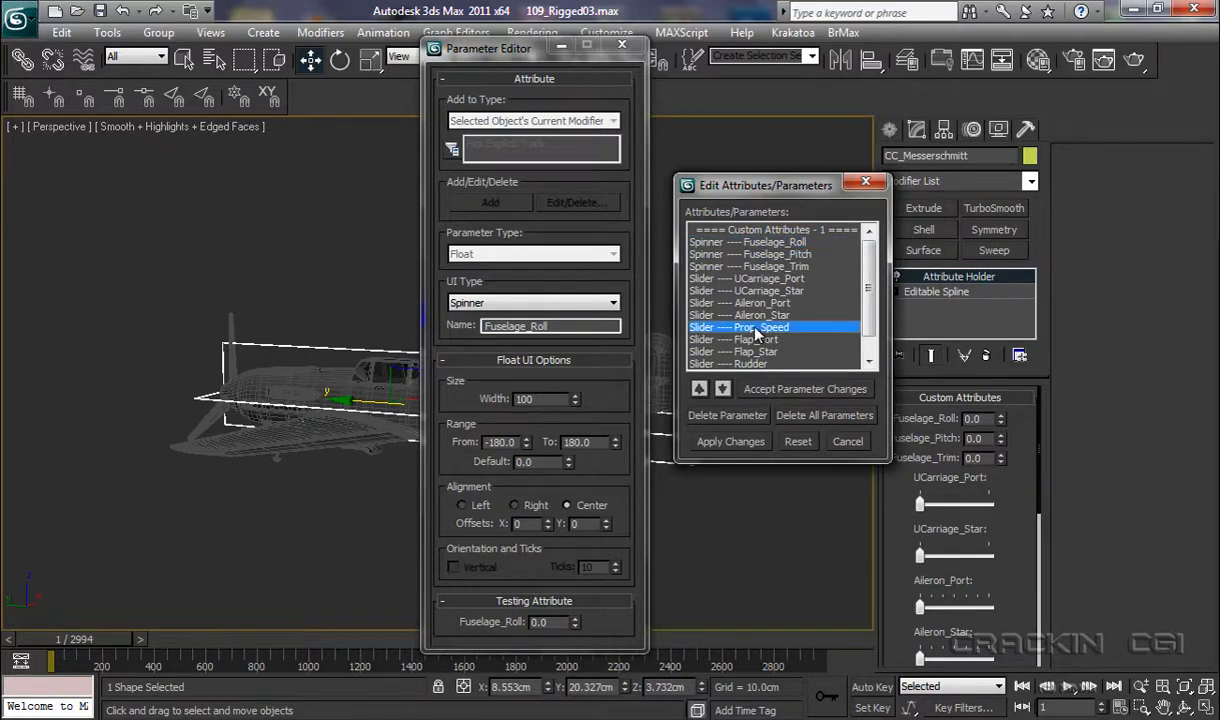
pyautogui.click(699, 389)
pyautogui.click(699, 389)
pyautogui.click(699, 389)
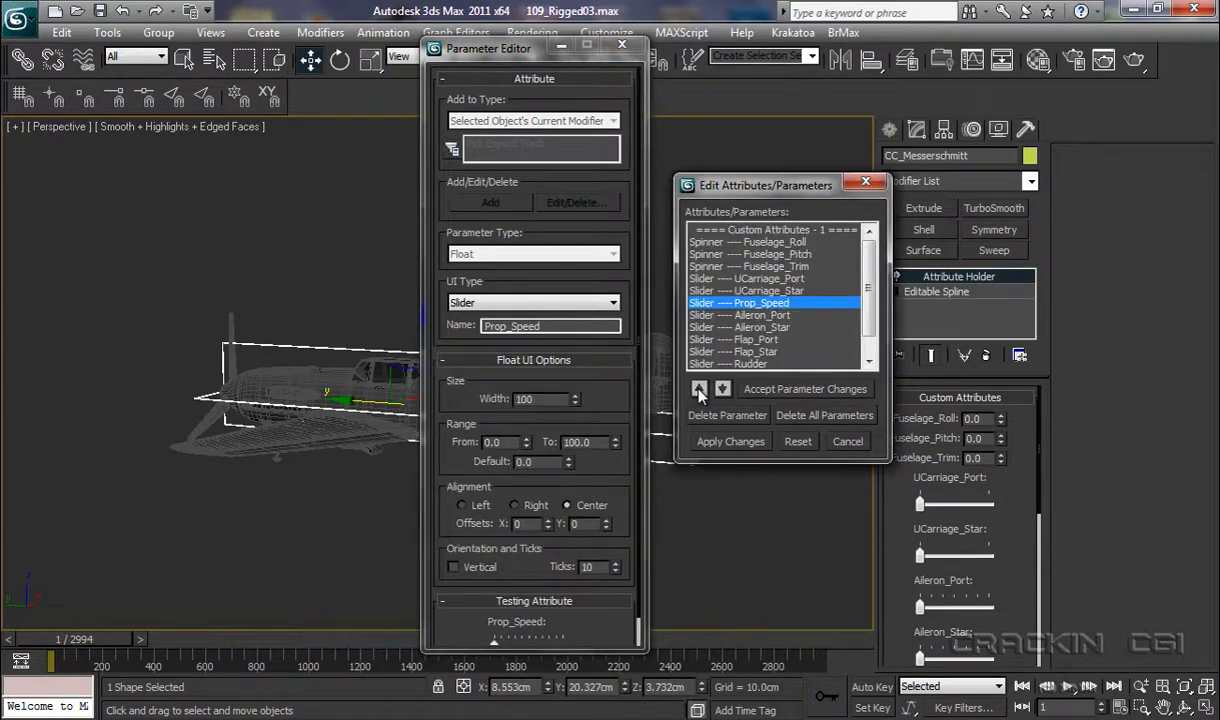
pyautogui.click(699, 389)
pyautogui.click(699, 389)
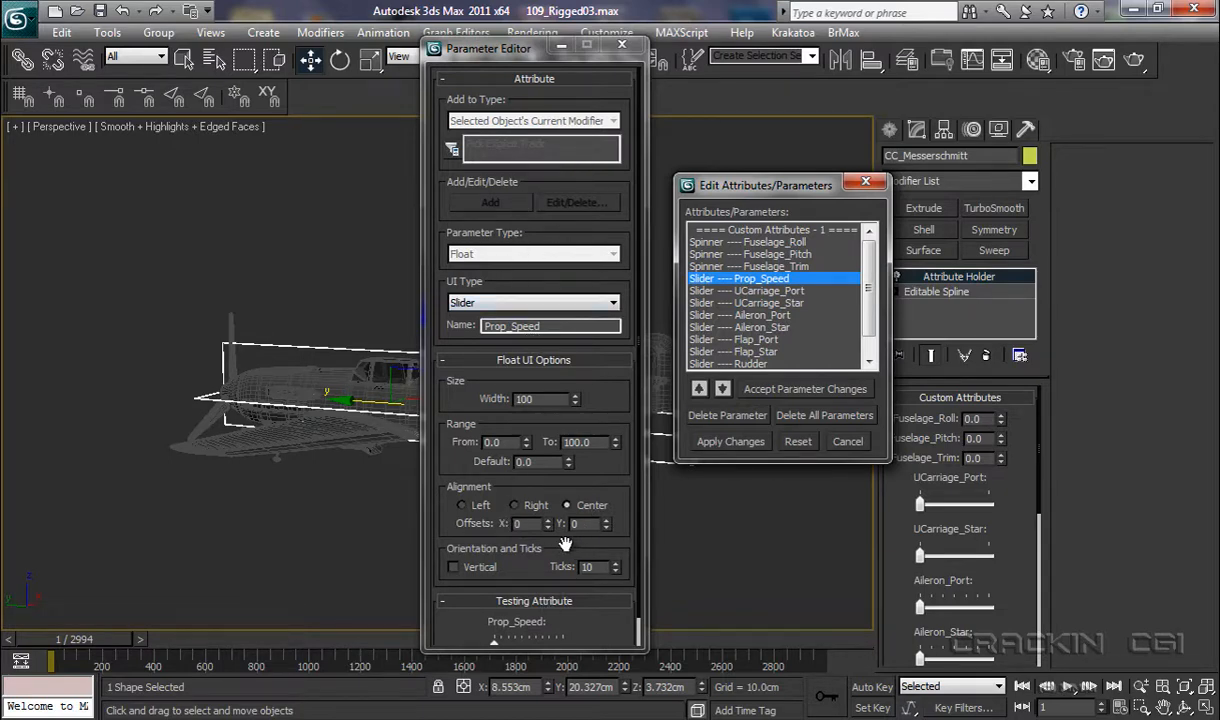
pyautogui.click(728, 443)
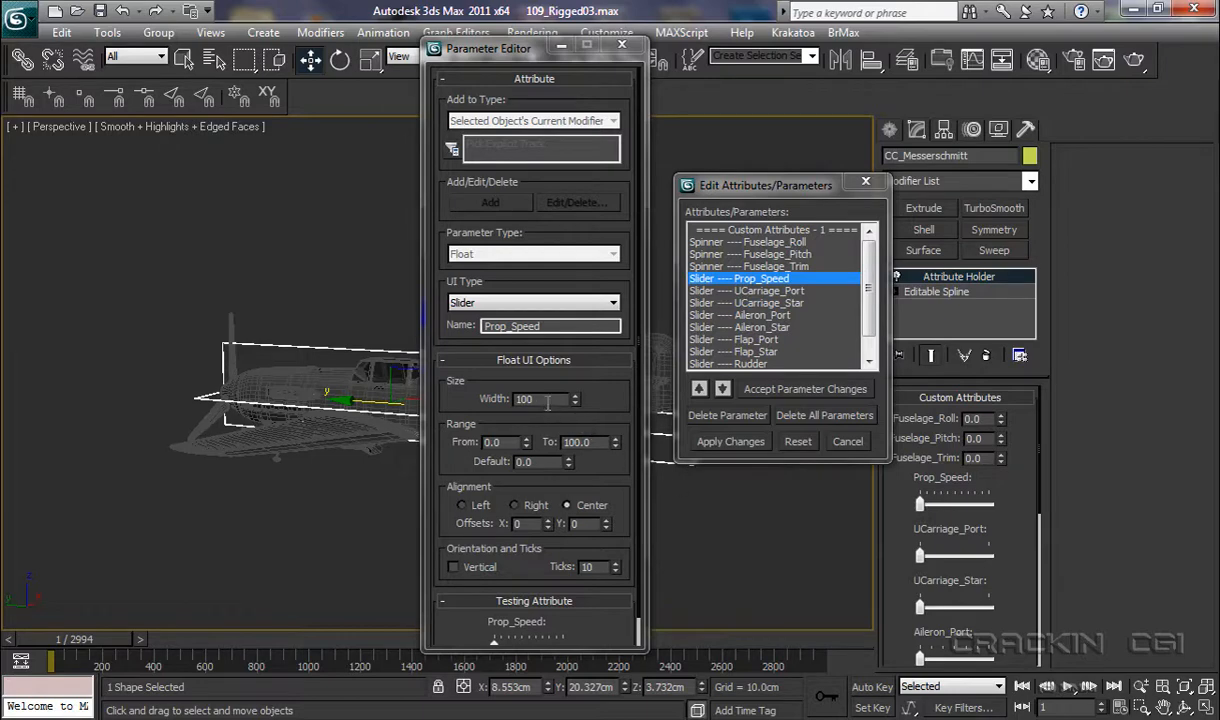
# Step: Set the Prop_Speed slider's width to 160 and apply the change
pyautogui.moveTo(543, 398); pyautogui.dragTo(514, 399)
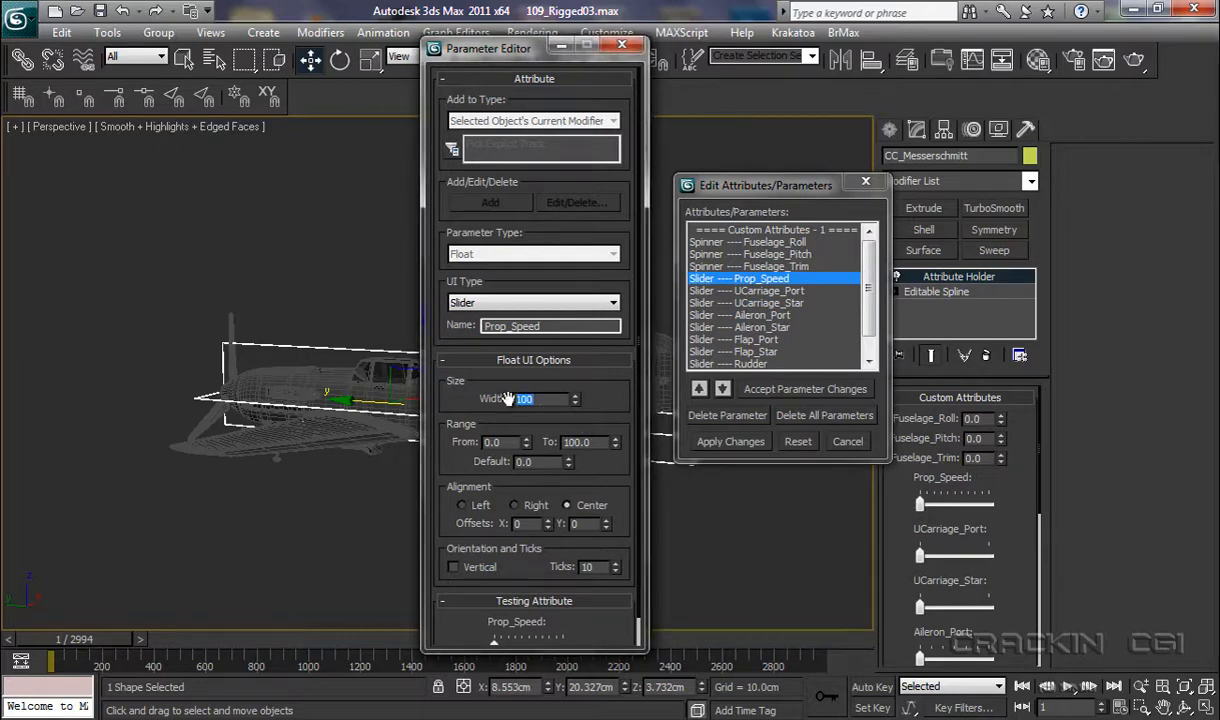
pyautogui.write('160')
pyautogui.click(719, 447)
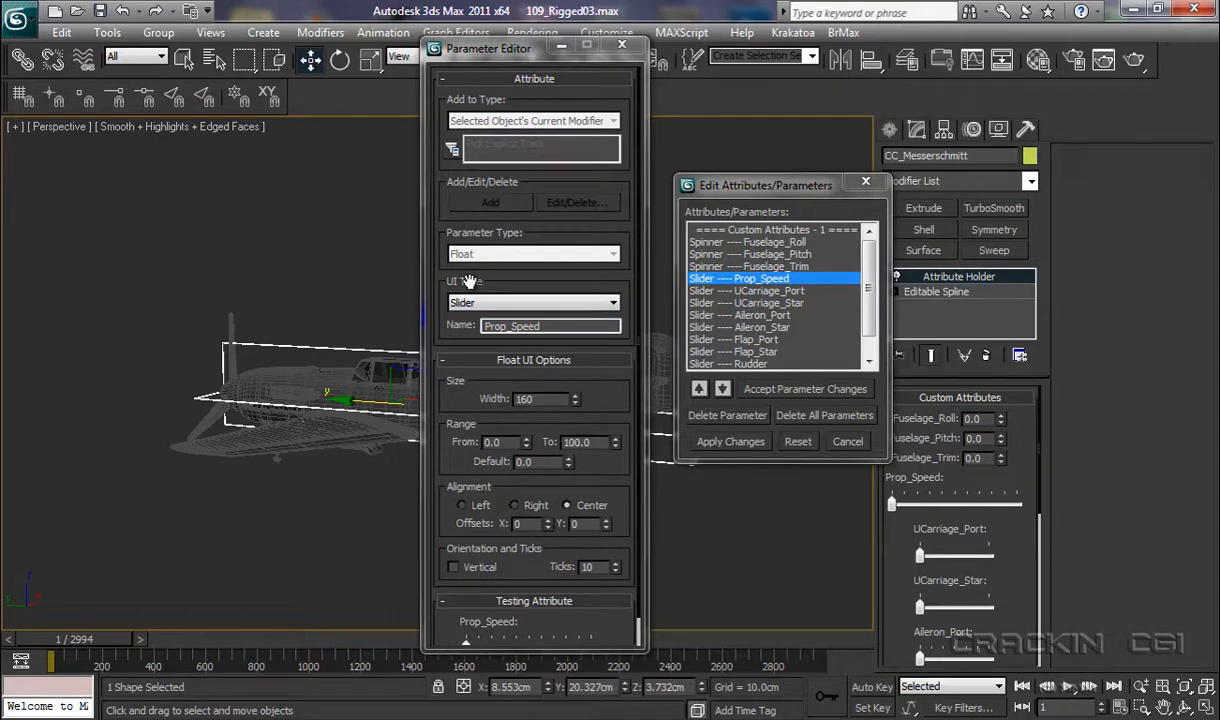
# Step: Look up "Parameter Editor" in the help index and read through the Custom Attributes topic, including its interface options
pyautogui.click(1081, 11)
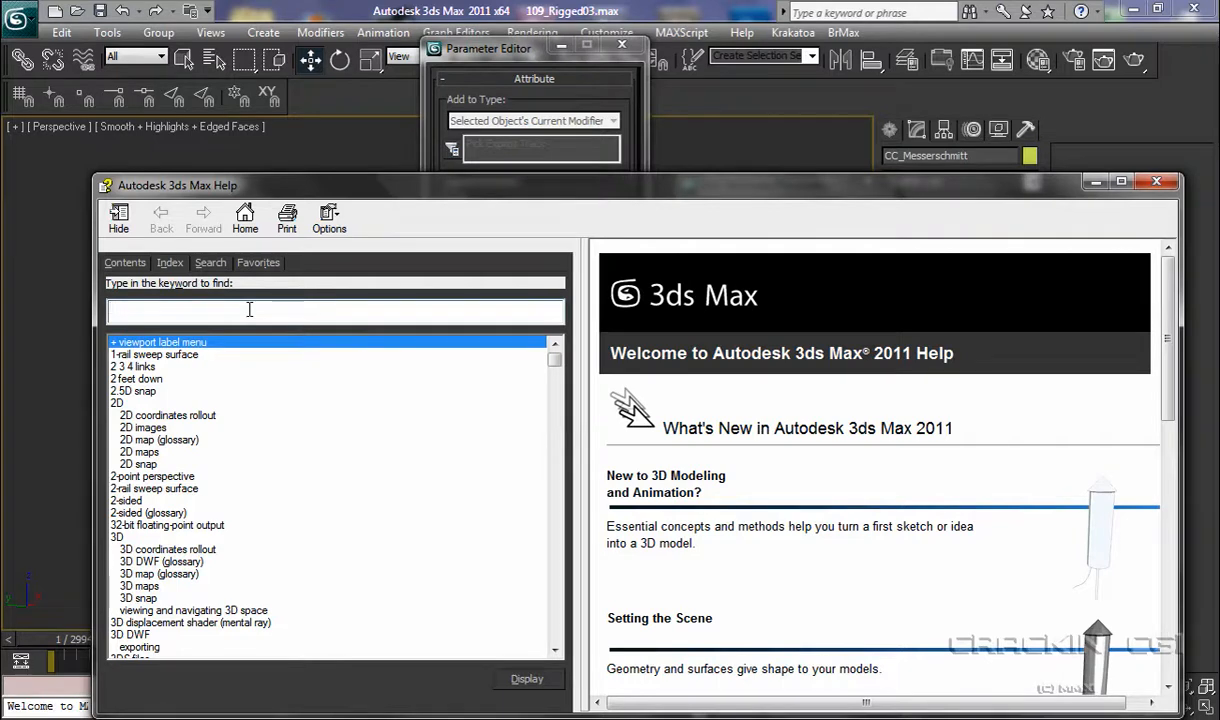
pyautogui.write('Para')
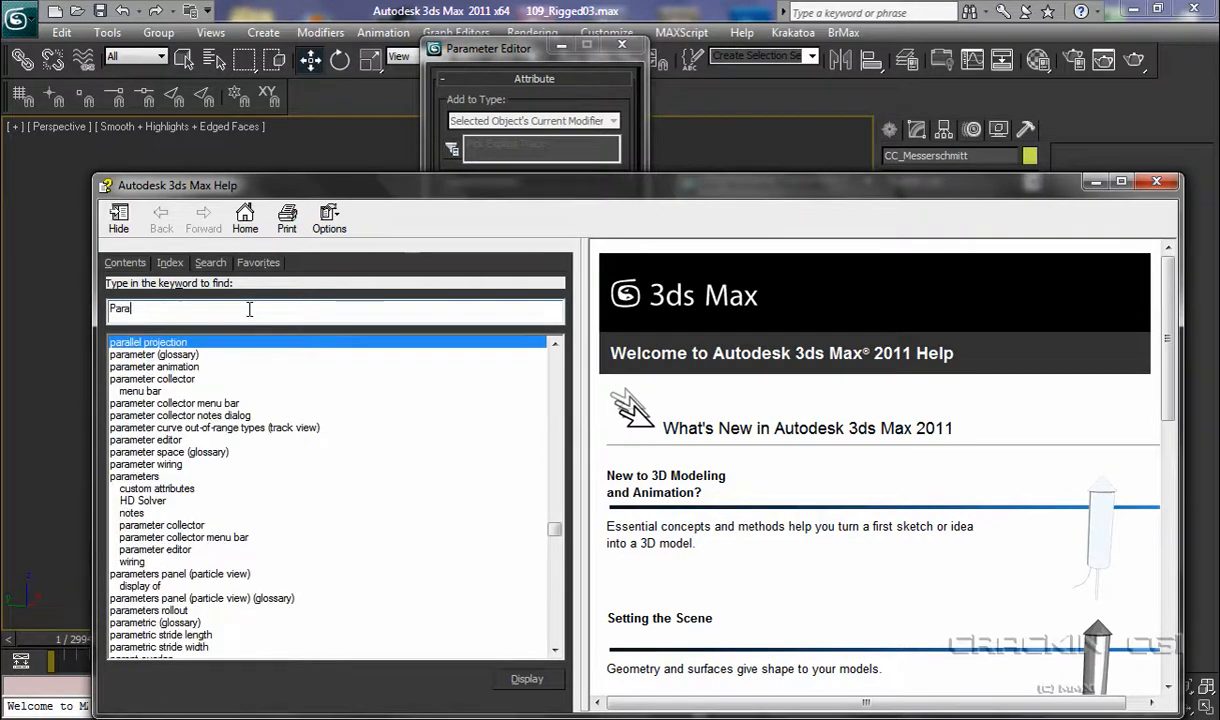
pyautogui.write('meter')
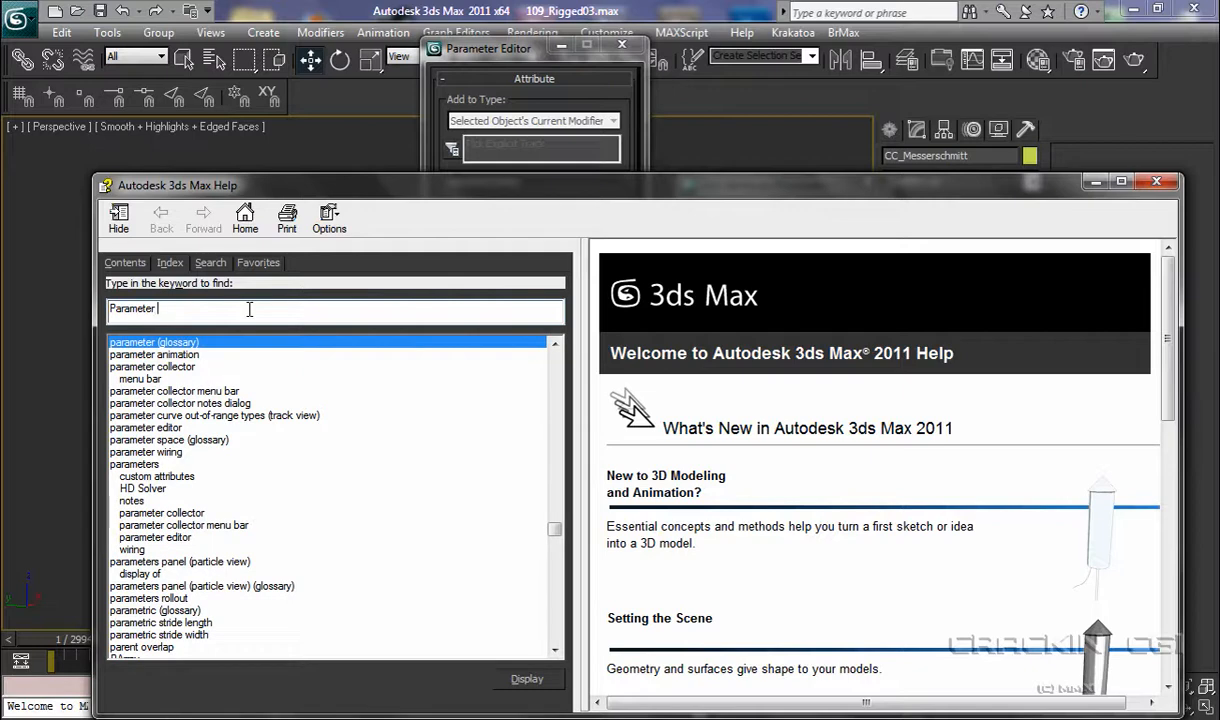
pyautogui.write(' Editor')
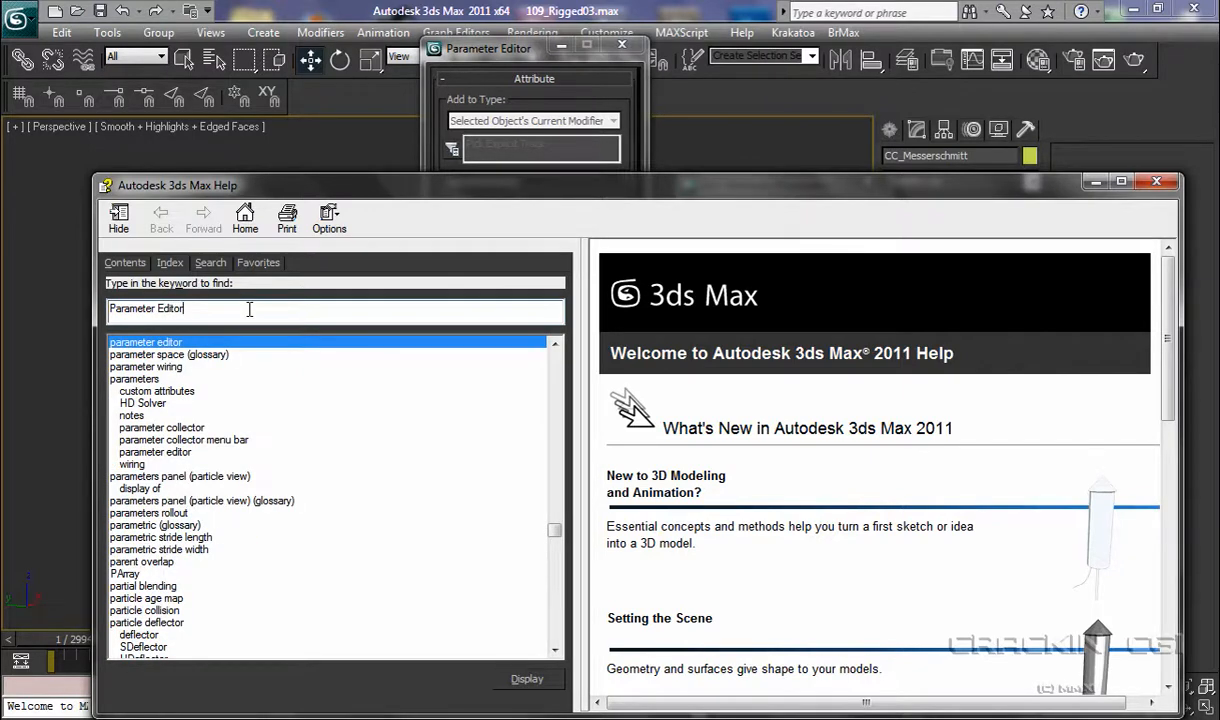
pyautogui.press('Return')
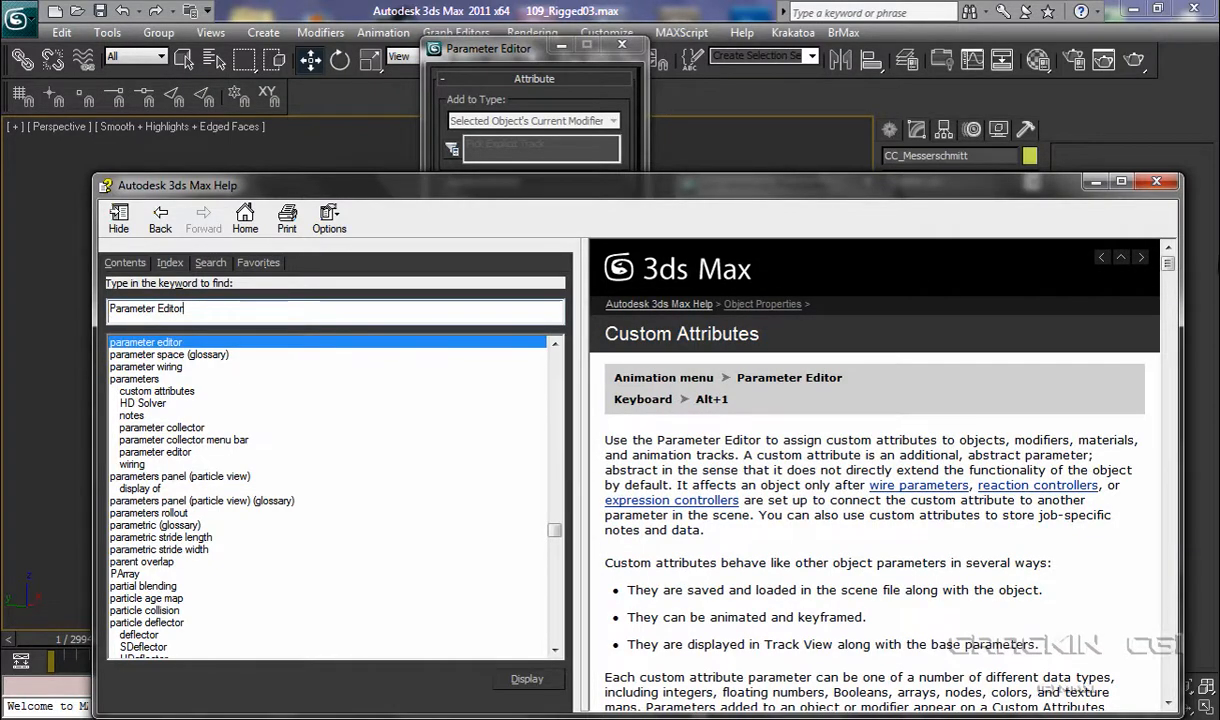
pyautogui.moveTo(1168, 262); pyautogui.dragTo(1174, 376)
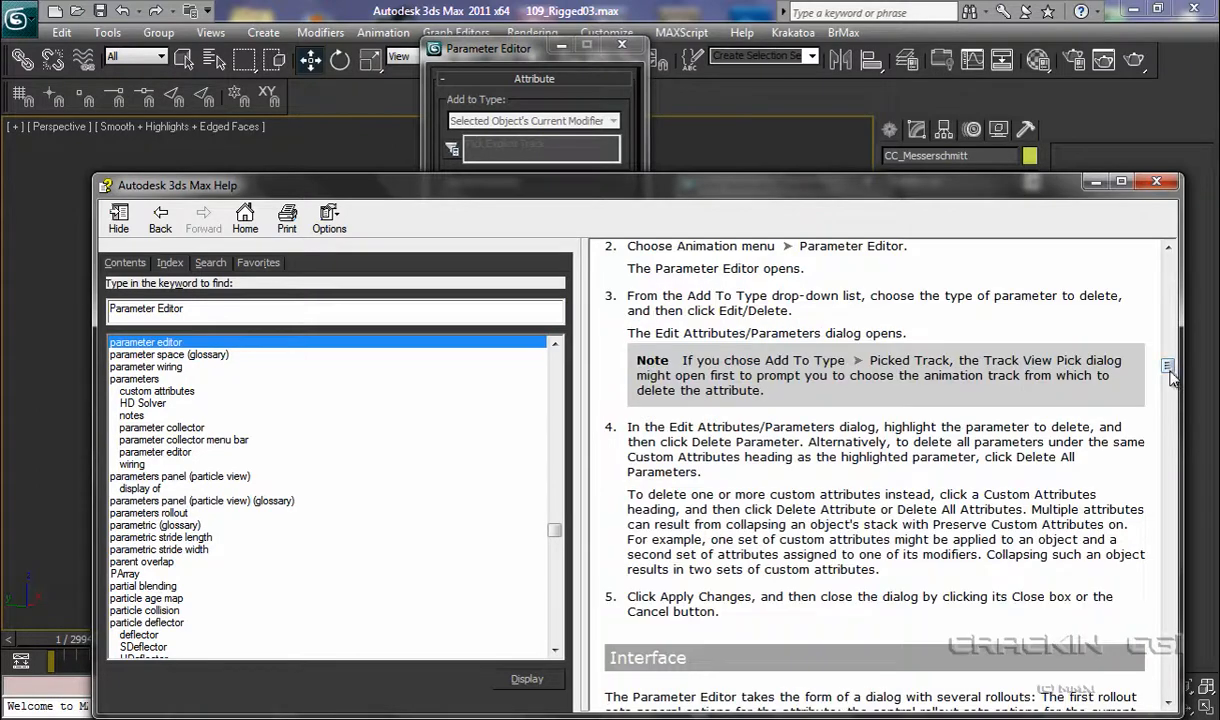
pyautogui.moveTo(892, 198); pyautogui.dragTo(880, 88)
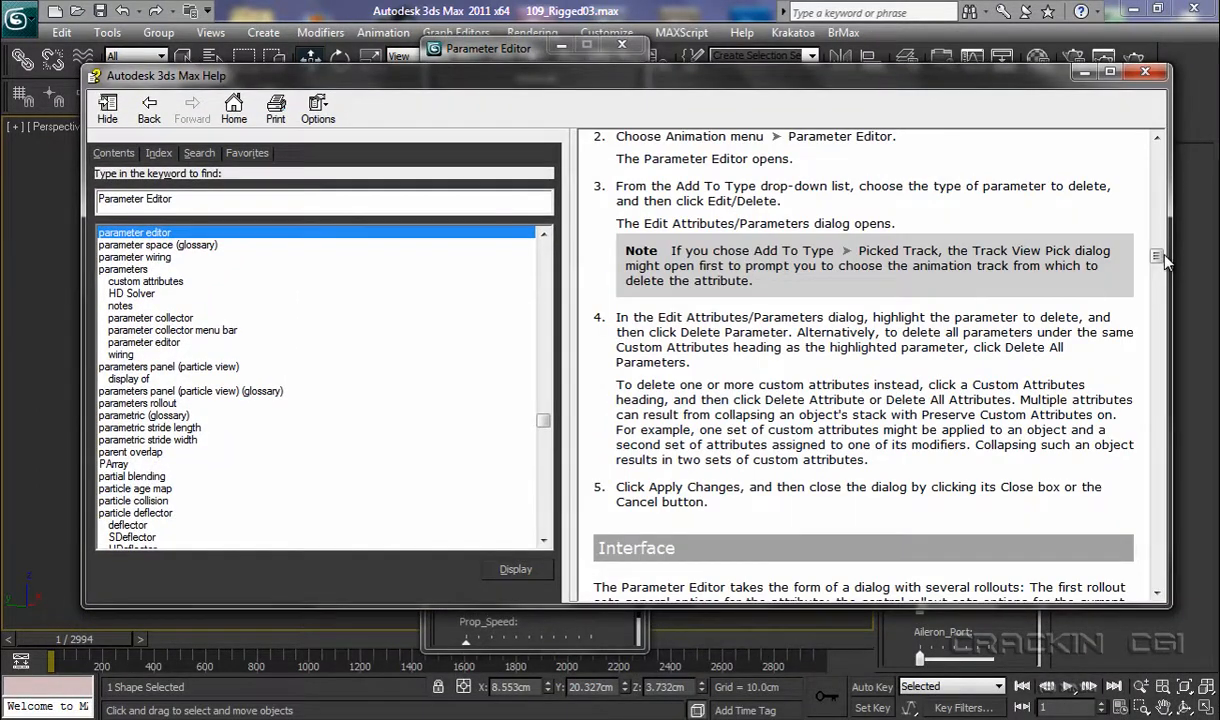
pyautogui.moveTo(1159, 259); pyautogui.dragTo(1162, 365)
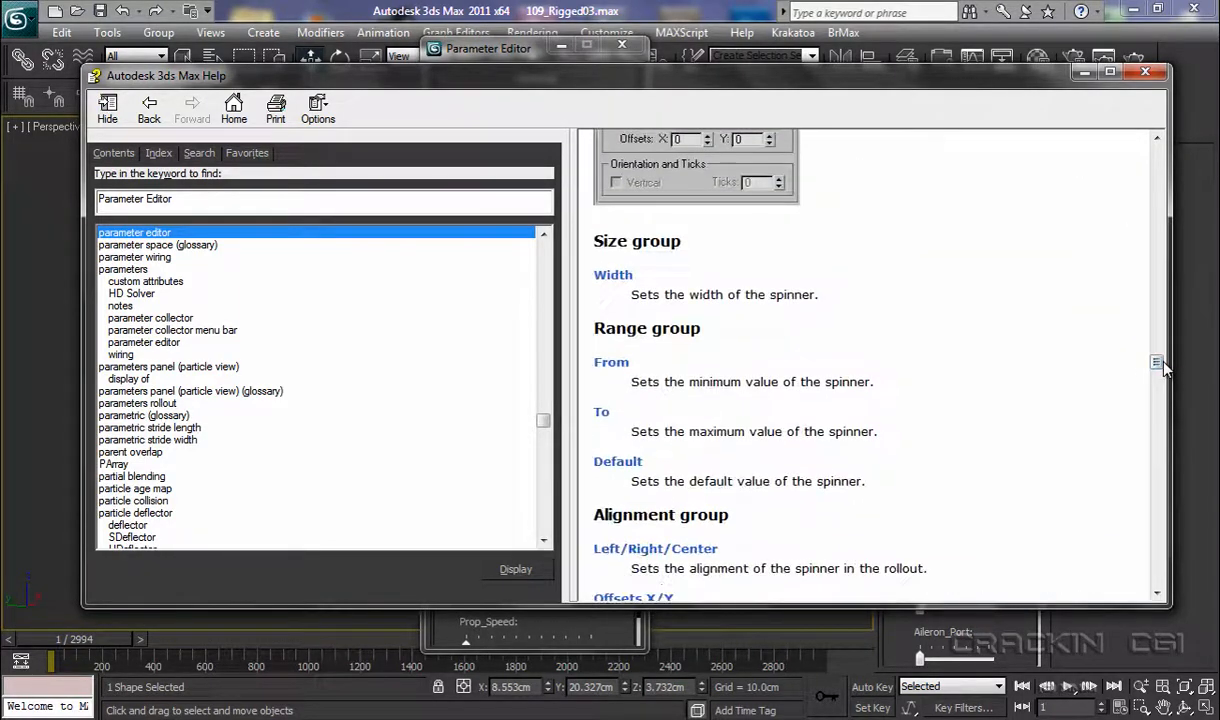
pyautogui.click(1149, 73)
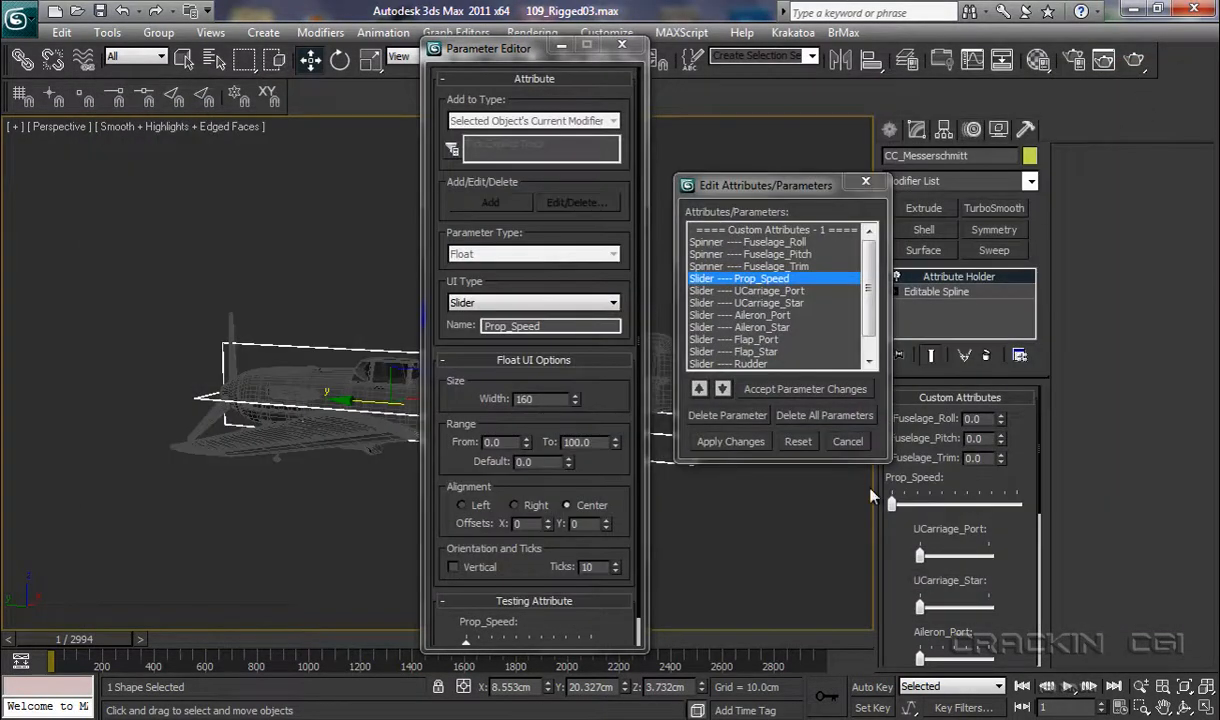
# Step: Close the Parameter Editor and review the full set of custom attributes on the Attribute Holder
pyautogui.click(626, 48)
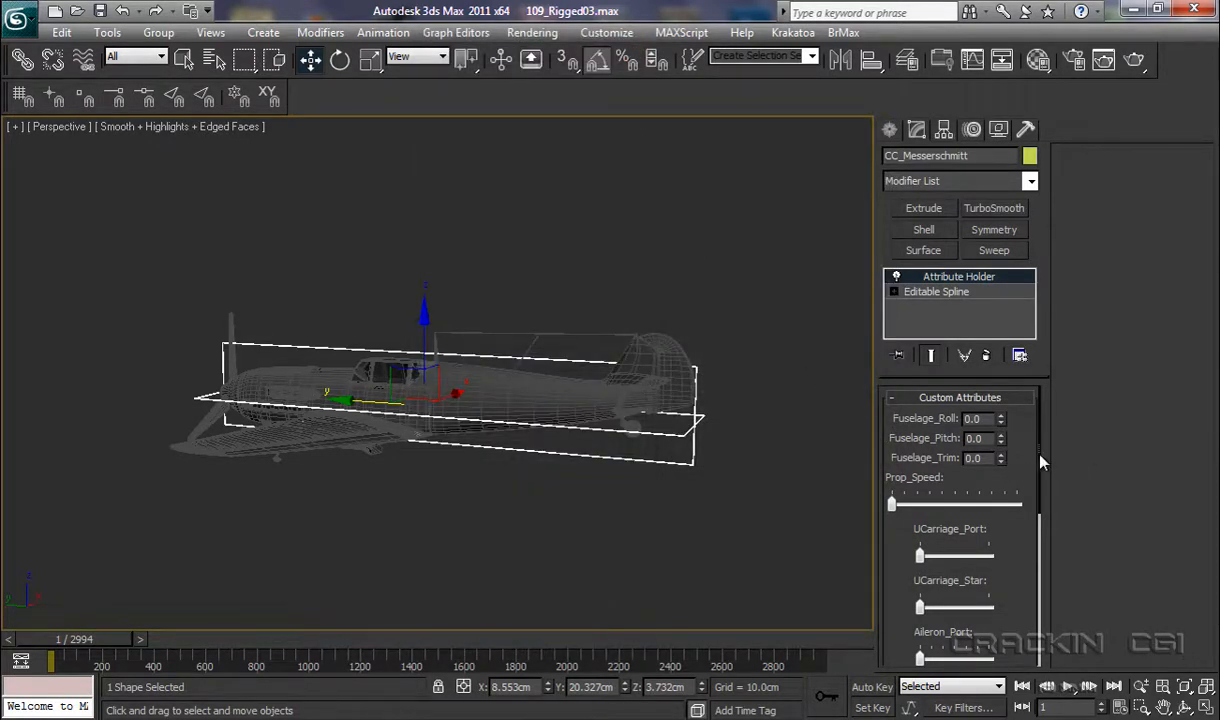
pyautogui.moveTo(1042, 460); pyautogui.dragTo(1030, 610)
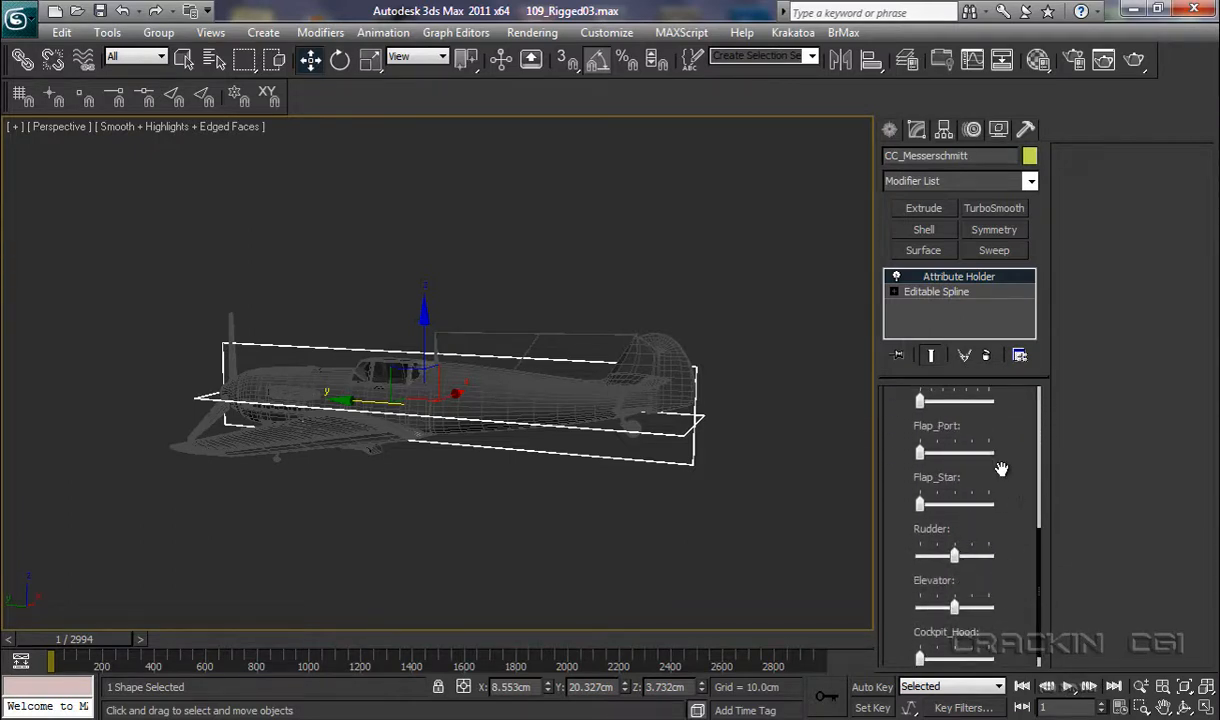
pyautogui.moveTo(1039, 600); pyautogui.dragTo(1041, 442)
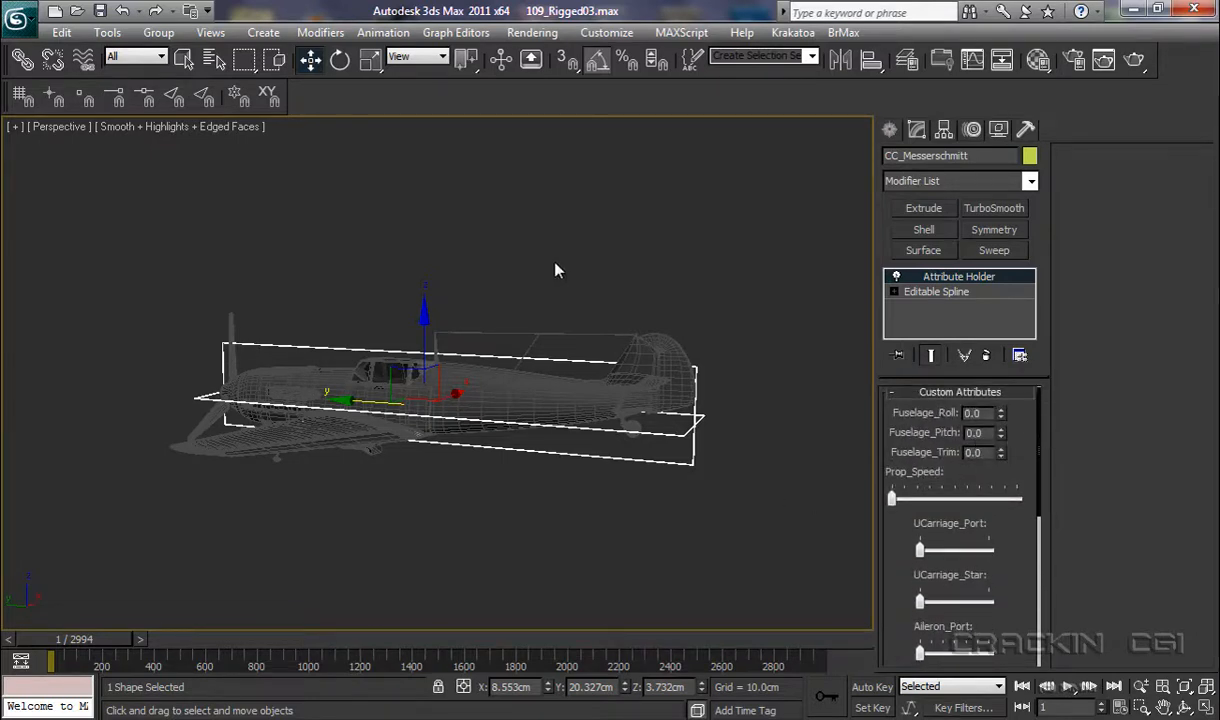
# Step: Inspect the CC_Messerschmitt node in the Schematic View and close the view
pyautogui.click(385, 33)
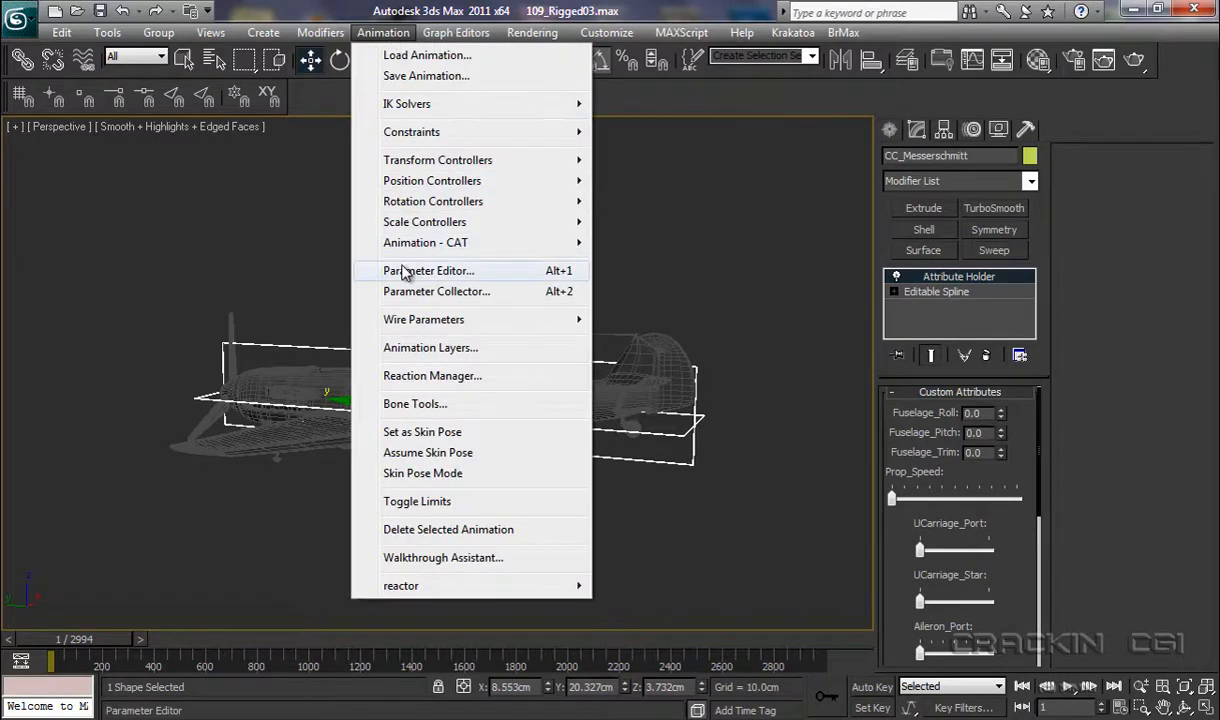
pyautogui.click(386, 33)
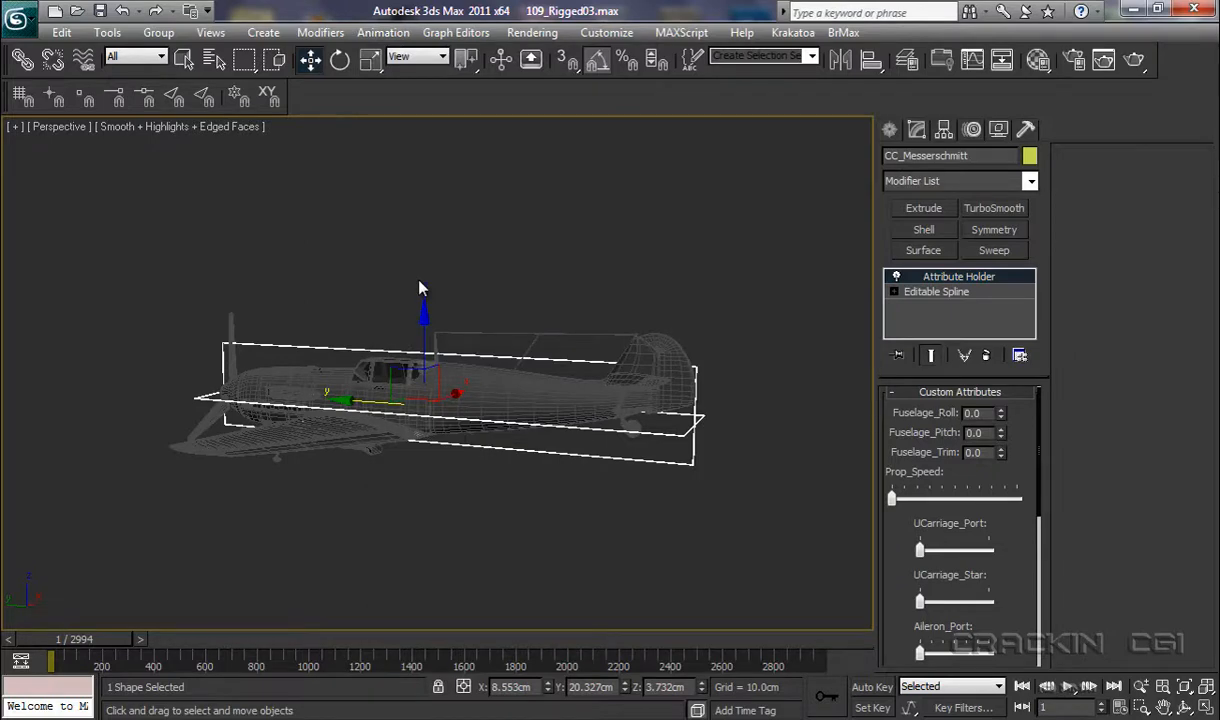
pyautogui.click(1001, 60)
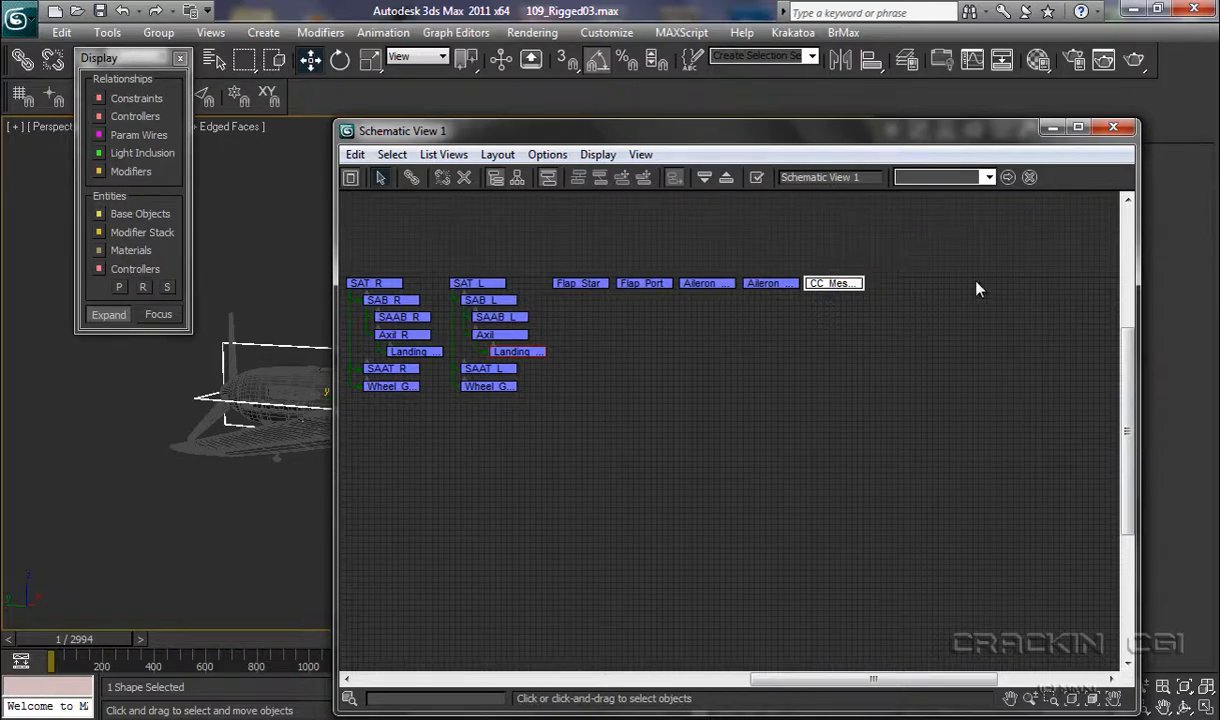
pyautogui.click(1124, 130)
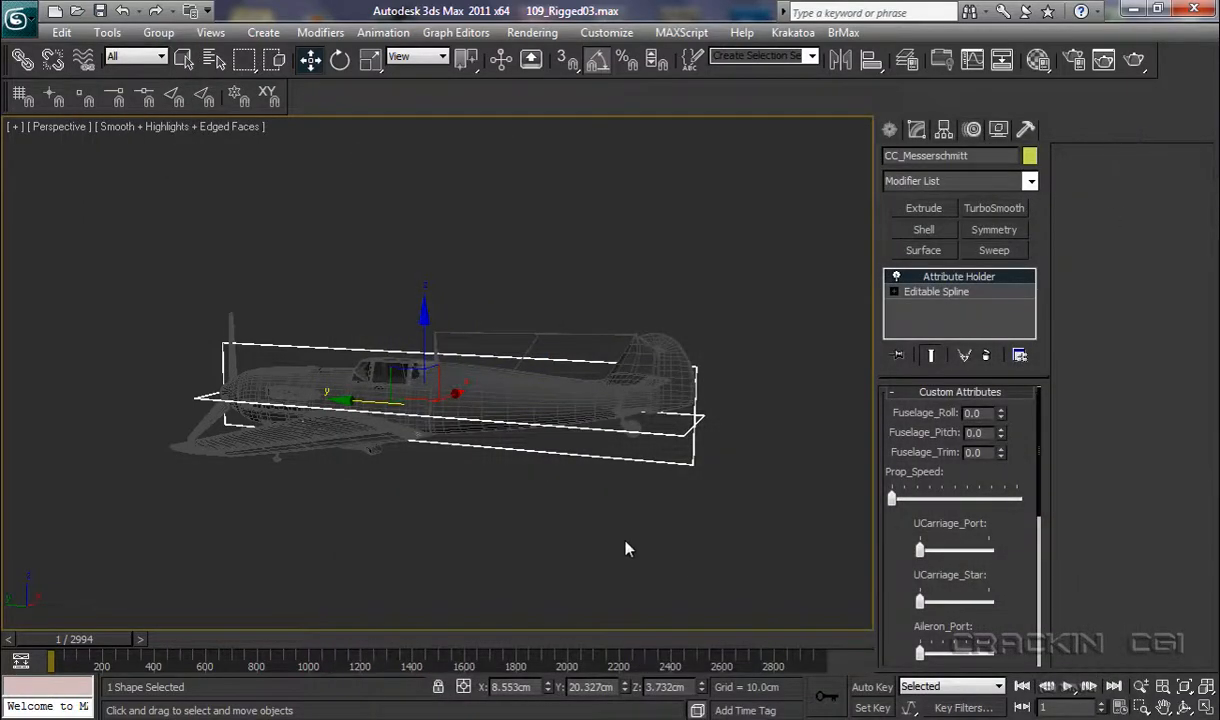